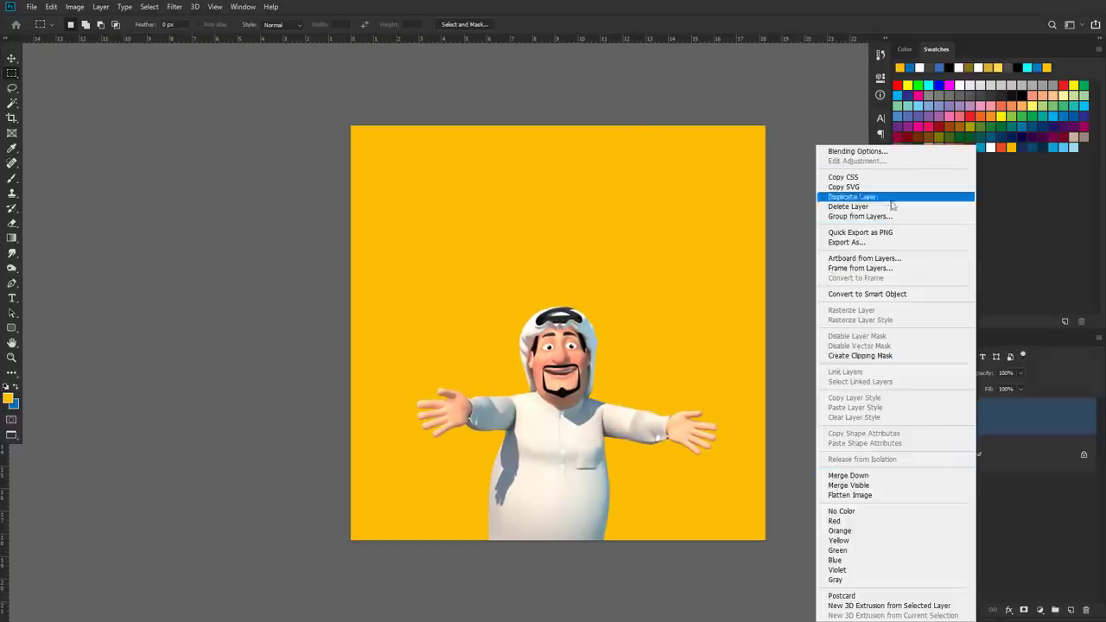
- Cut the duplicated cartoon man down to his head by deleting the body below the neck path
key("ctrl+plus")
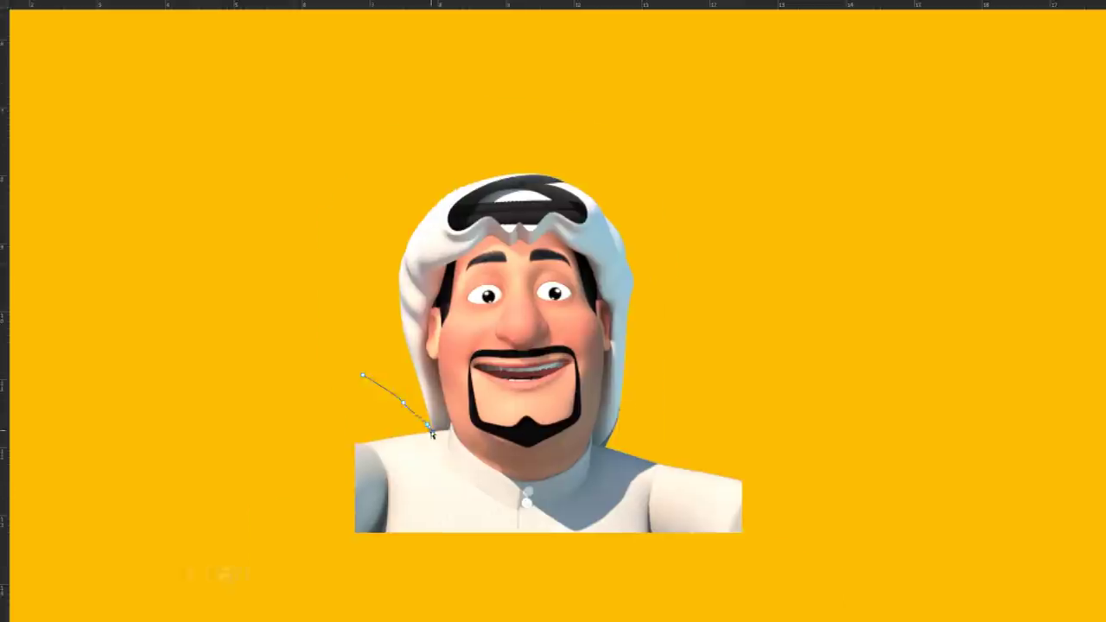
key("ctrl+plus")
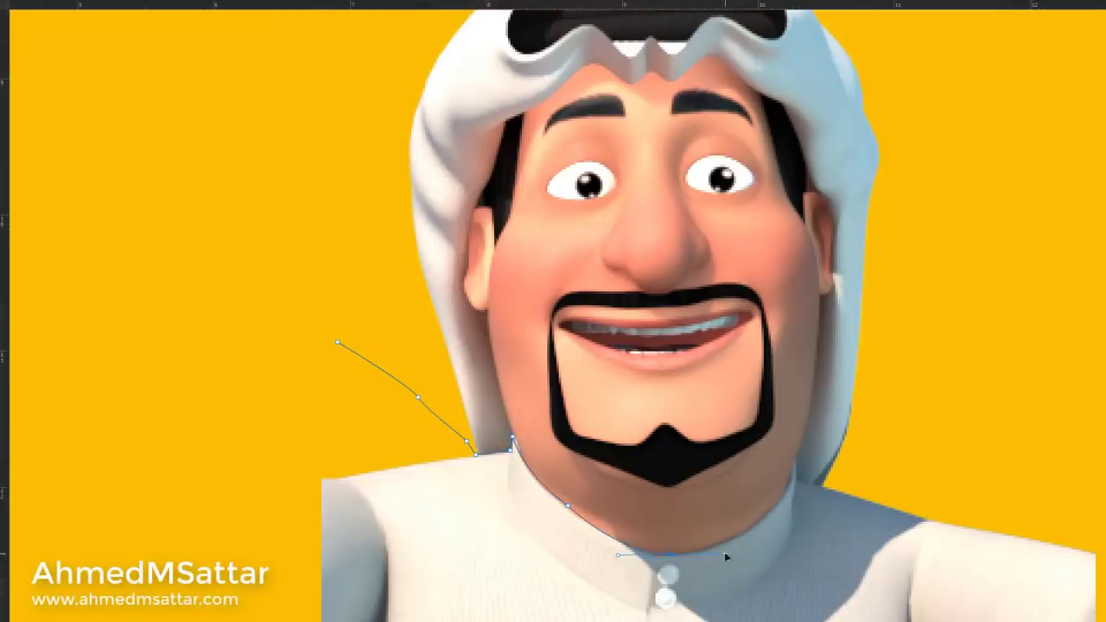
key("ctrl+minus")
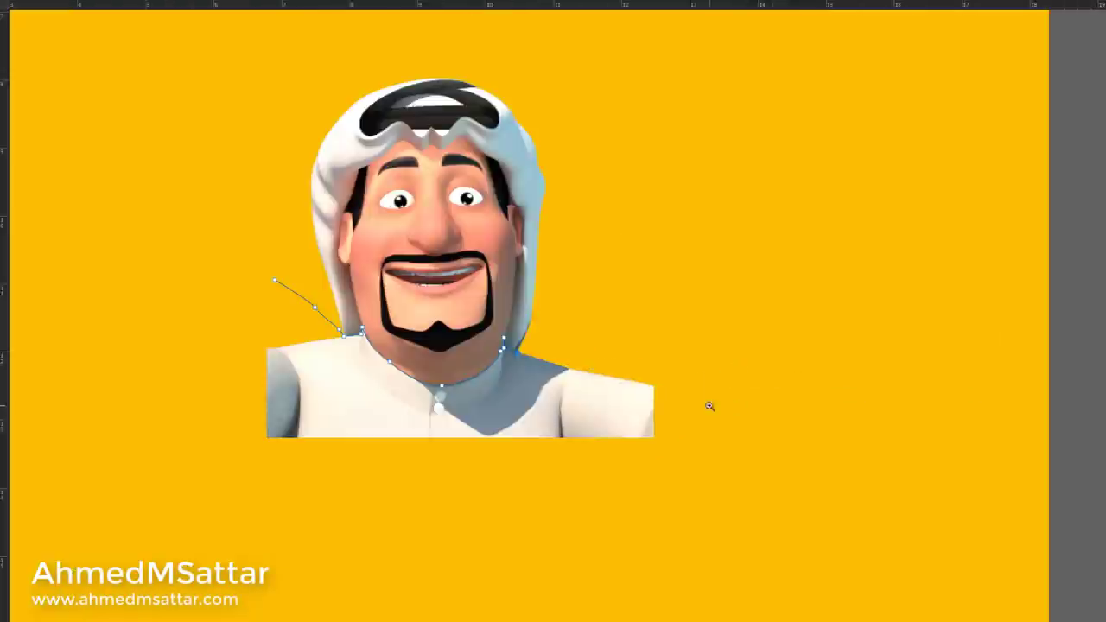
key("ctrl+Return")
key("Delete")
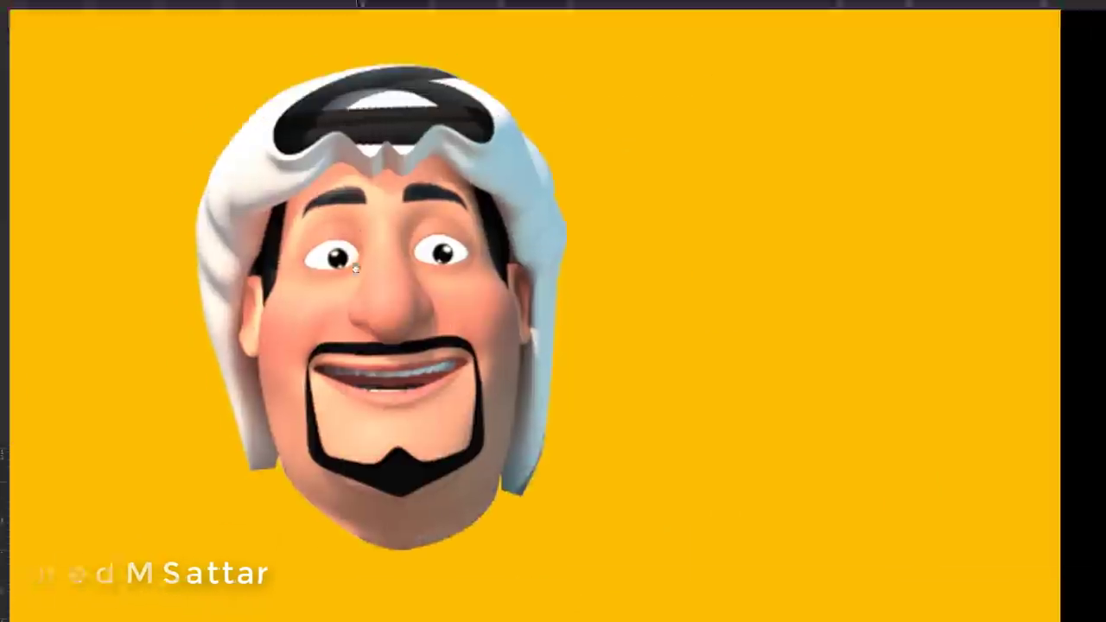
- Commit the head's size change and open it in Liquify at 100% preview
key("Return")
left_click(173, 7)
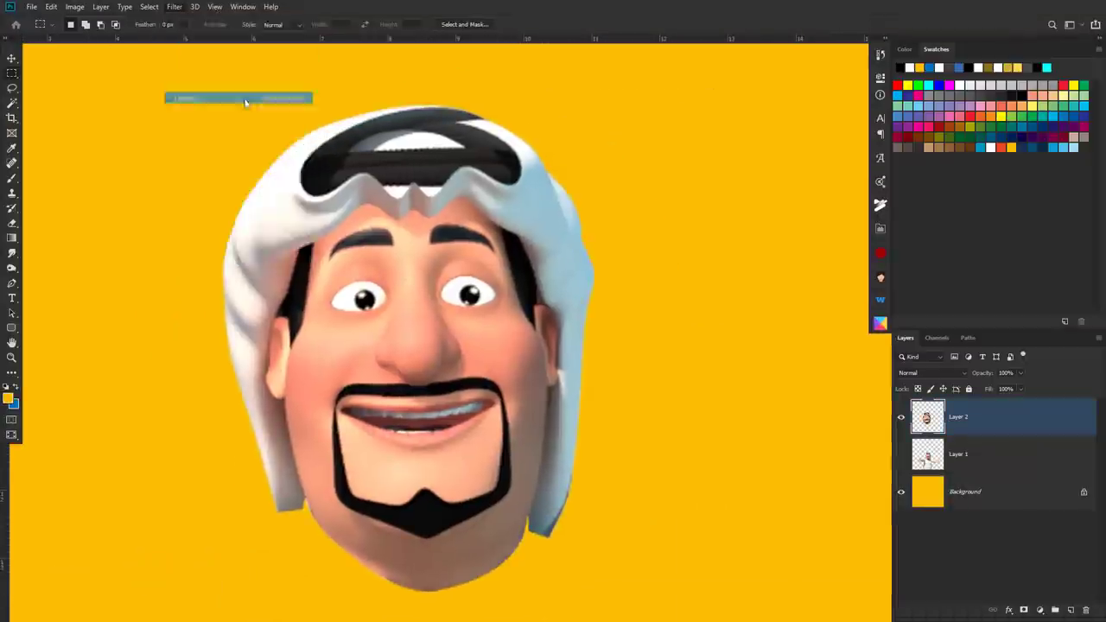
left_click(244, 99)
key("ctrl+plus")
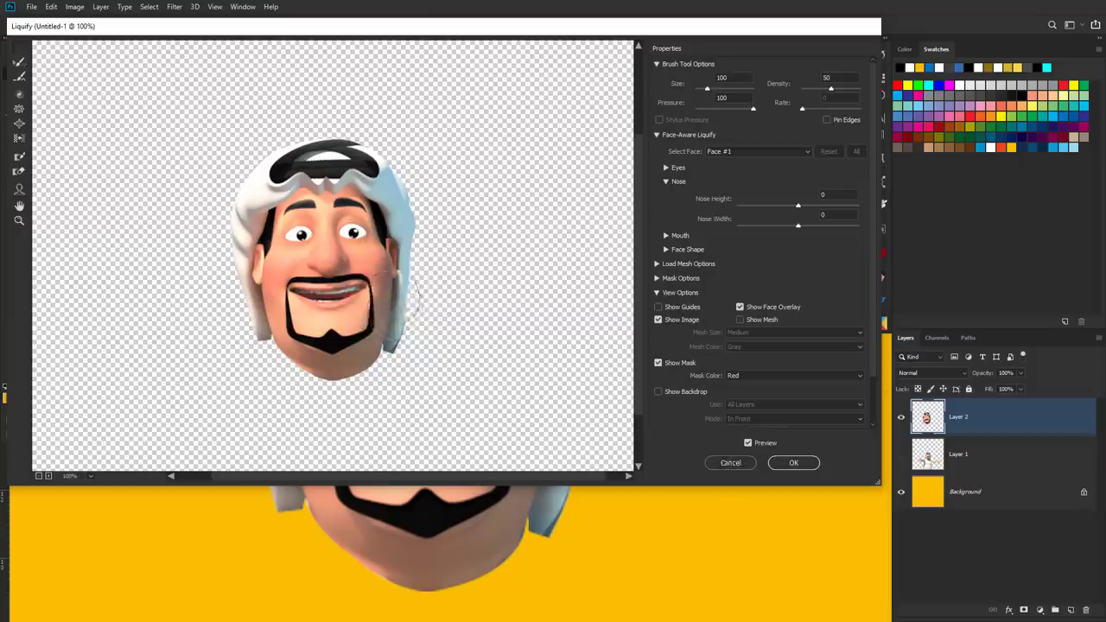
- Forward-warp the head to lengthen the chin and widen the beard, nudging it slightly right
left_click_drag(406, 276, 276, 164)
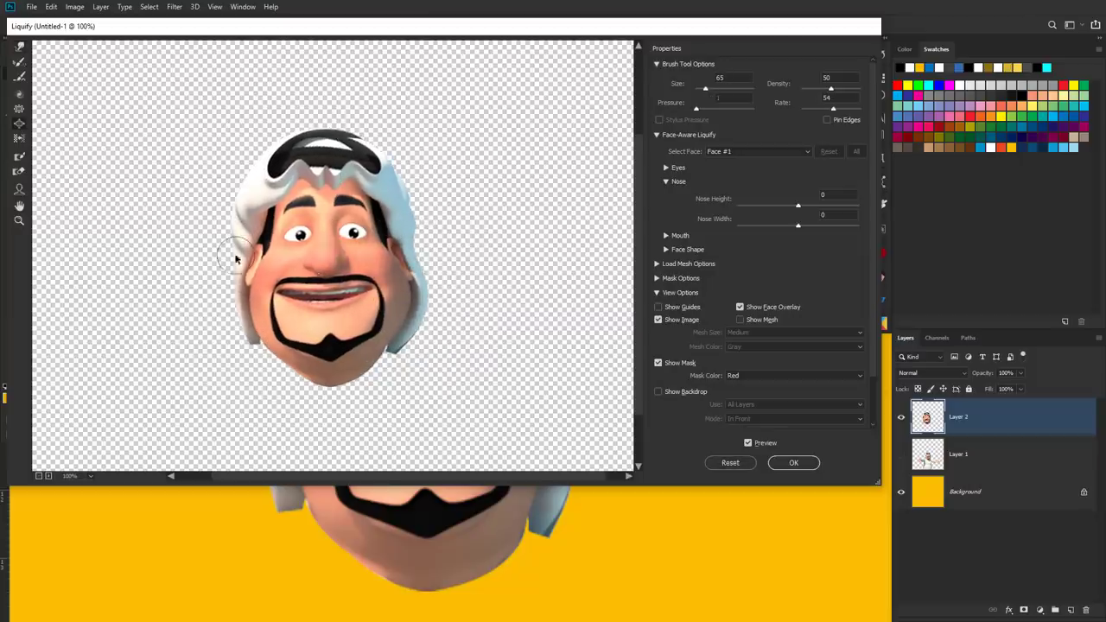
left_click_drag(358, 280, 376, 284)
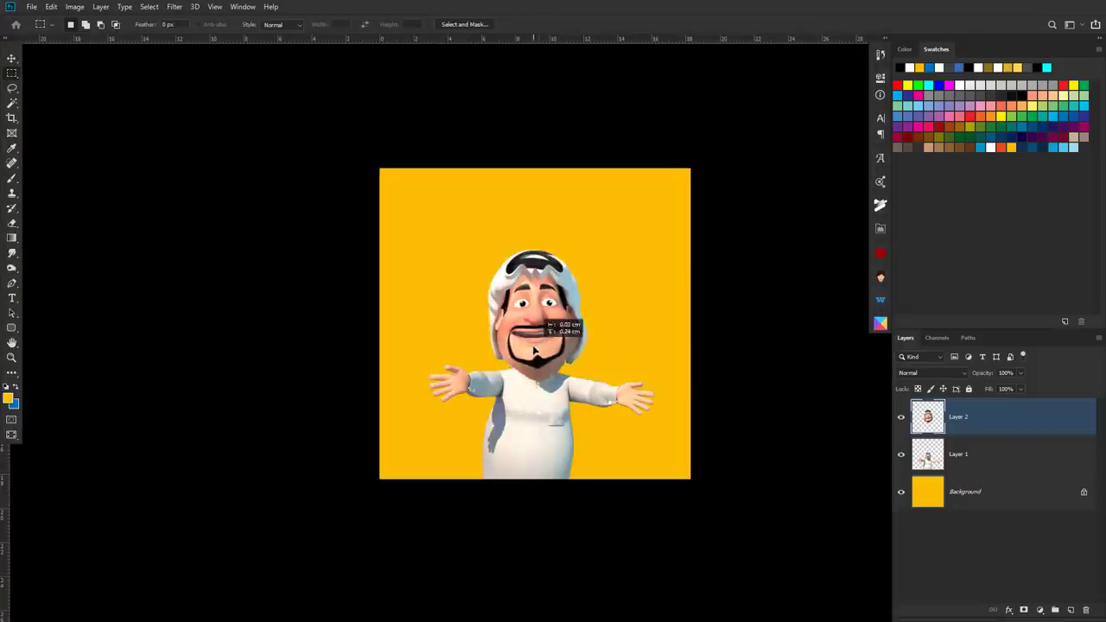
- Warp the enlarged head's transform box to fit the body and apply it
scroll(535, 349, "down", 2)
scroll(538, 348, "up", 5)
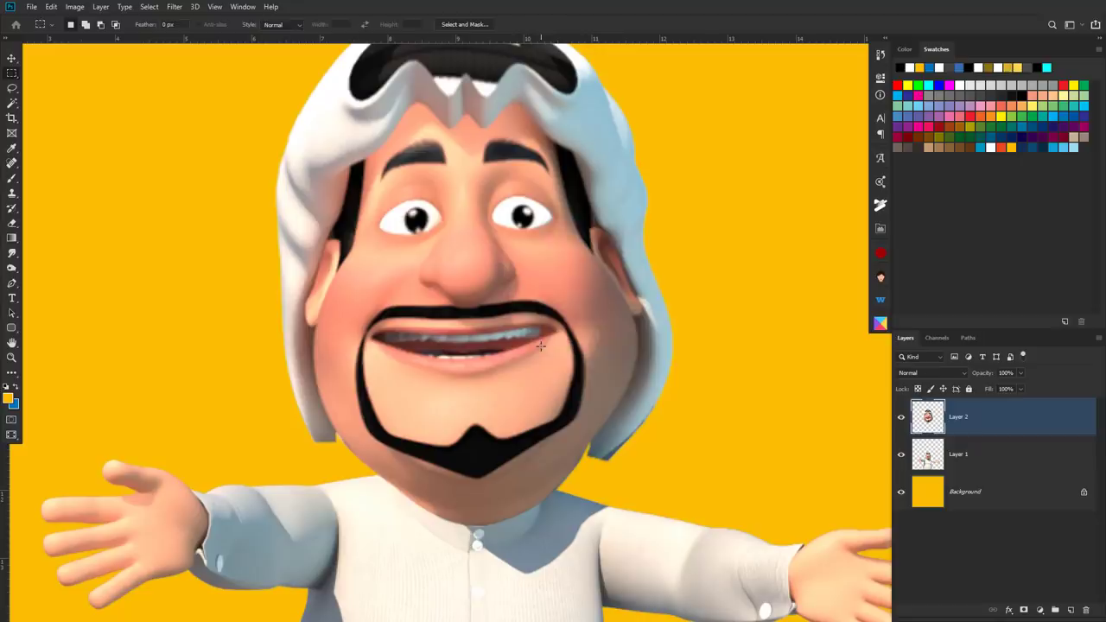
right_click(507, 247)
left_click(568, 324)
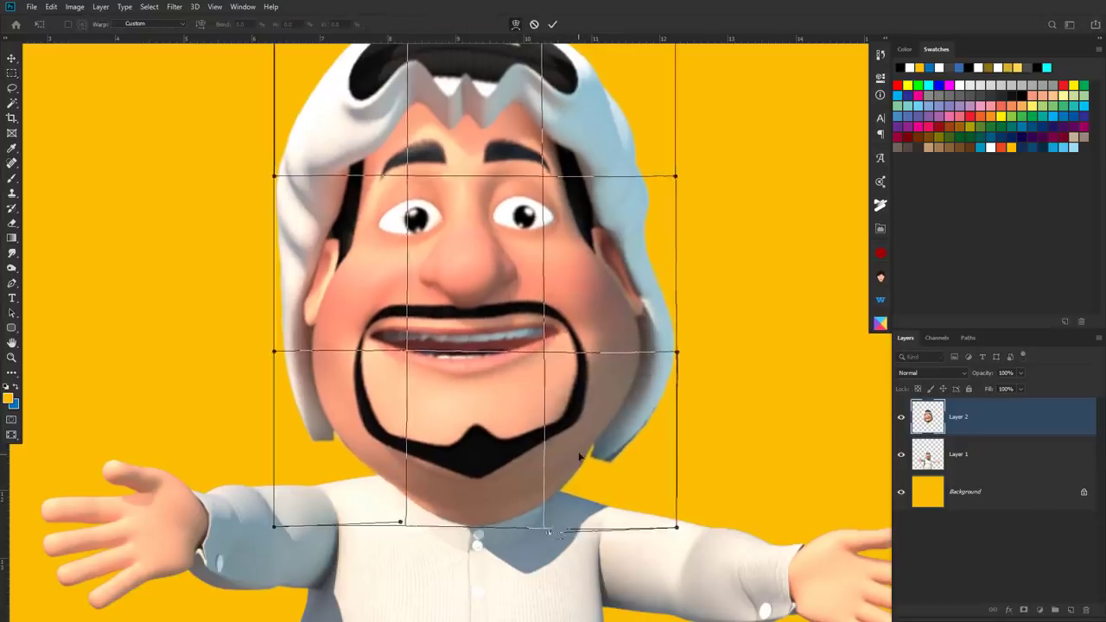
scroll(544, 350, "up", 3)
key("Return")
scroll(491, 229, "down", 3)
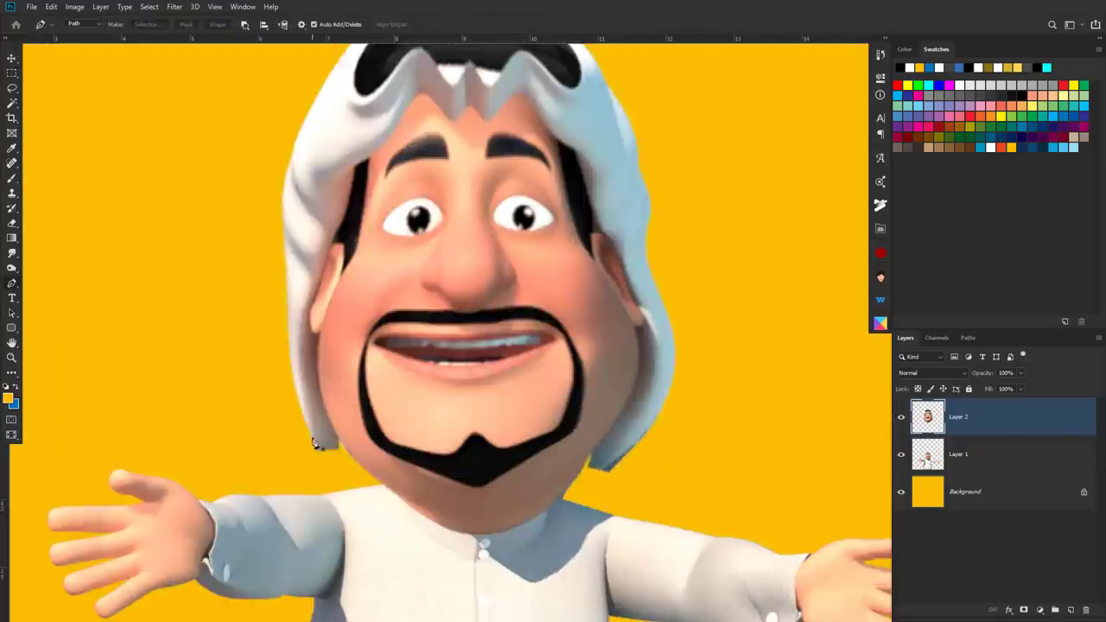
scroll(314, 443, "up", 2)
- Patch the headdress-shoulder gap with cloned fabric on a new layer from a traced path
left_click(387, 330)
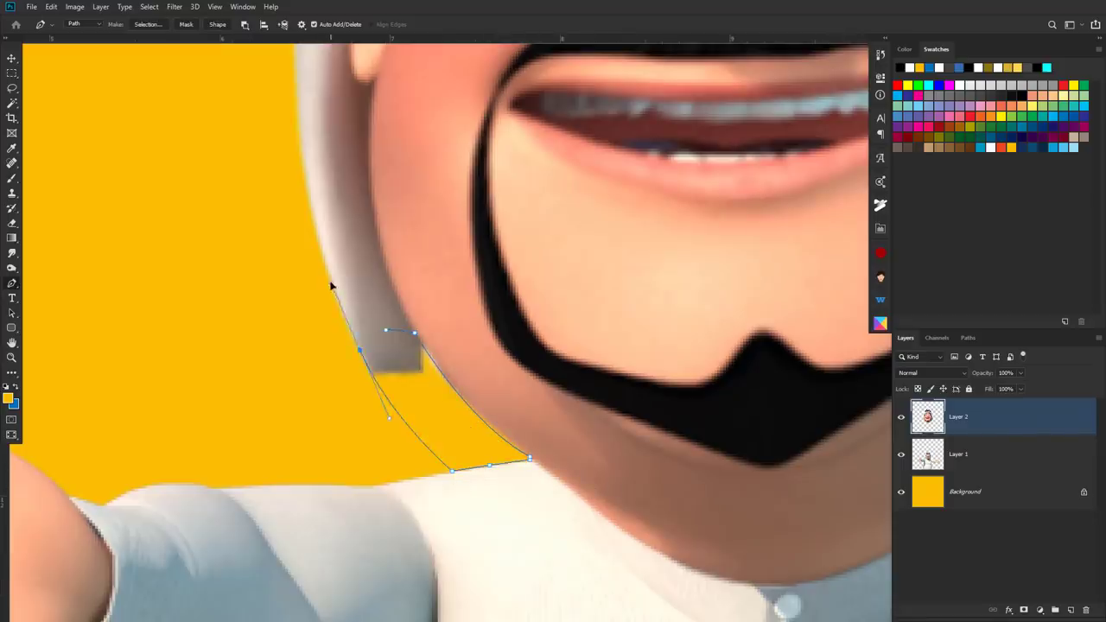
key("ctrl+shift+n")
key("Return")
key("ctrl+Return")
key("s")
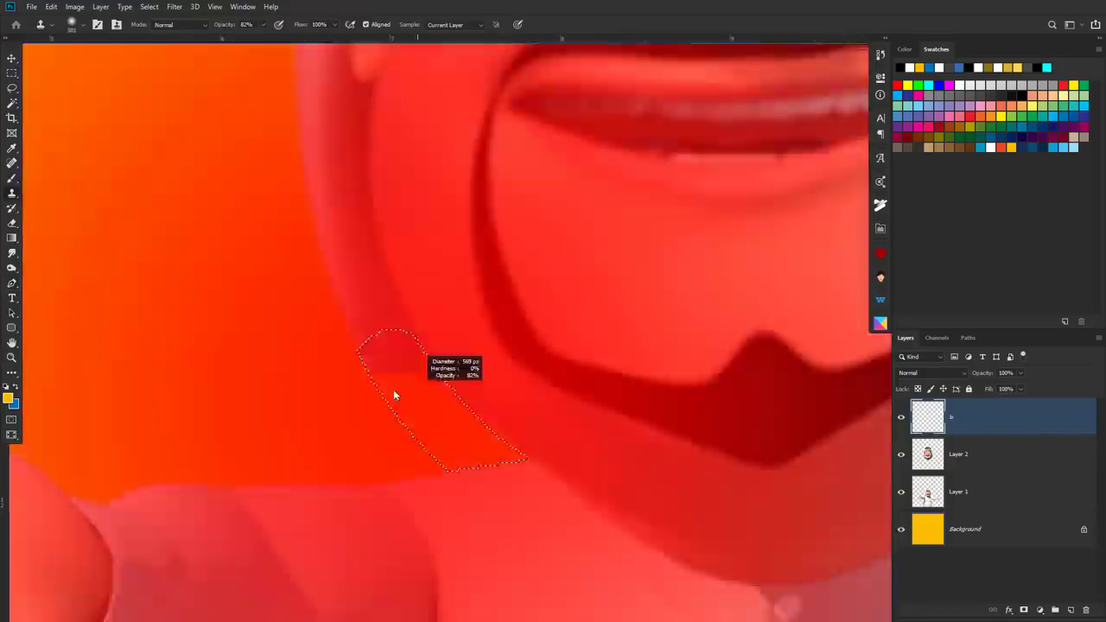
key("alt+bracketleft")
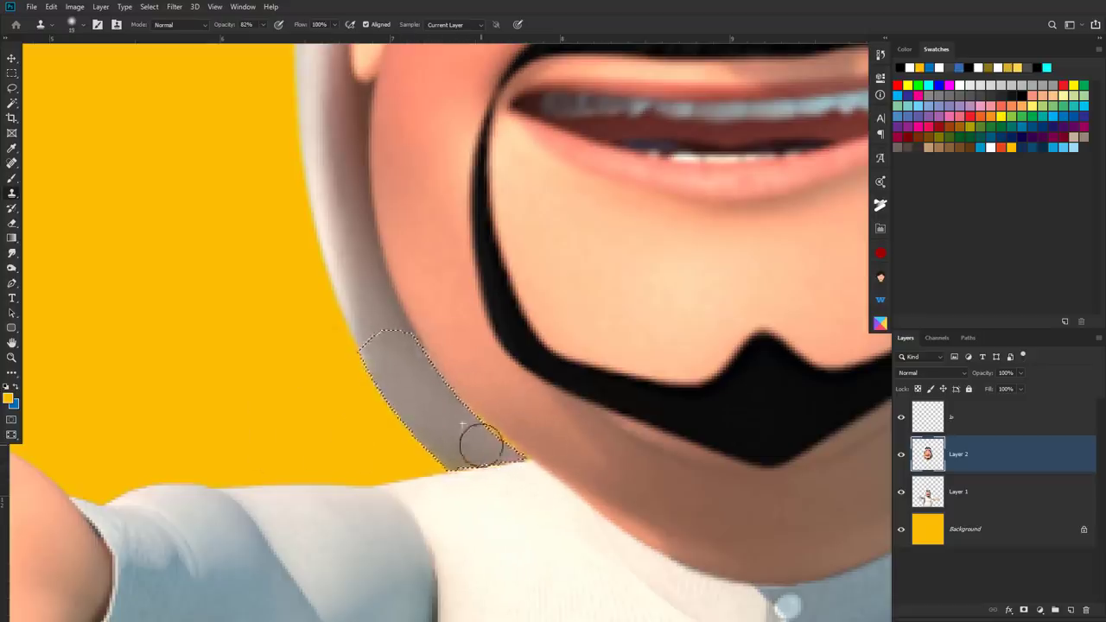
key("ctrl+d")
scroll(600, 484, "down", 5, "alt")
scroll(427, 568, "up", 5, "alt")
key("m")
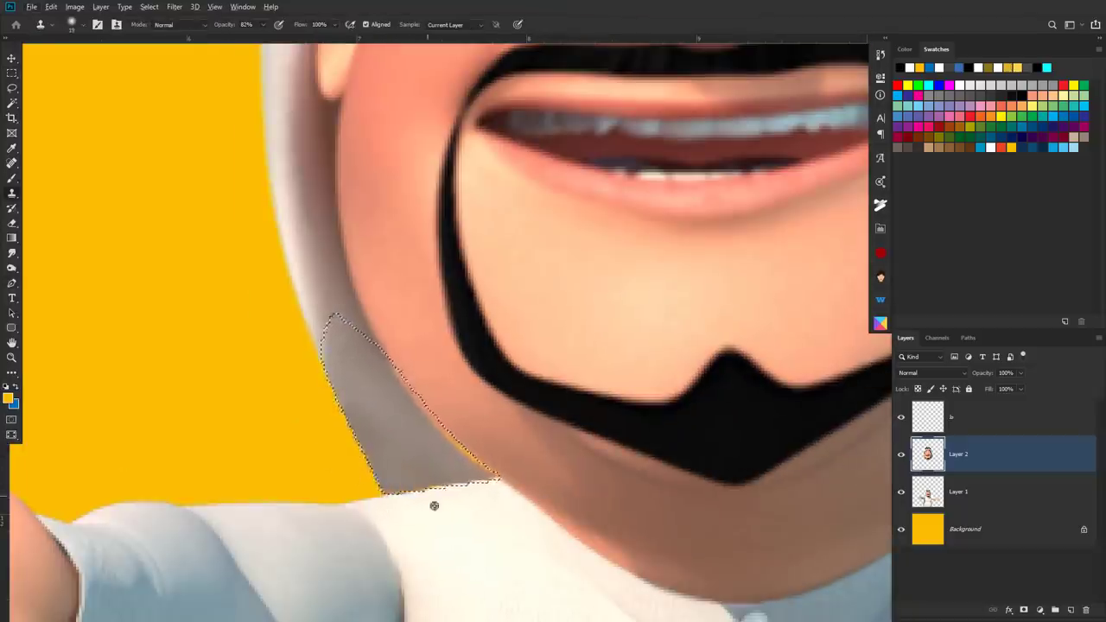
key("m")
scroll(415, 363, "down", 2, "alt")
- Erase the stray edge pixels where the head meets the body
scroll(461, 366, "down", 3, "alt")
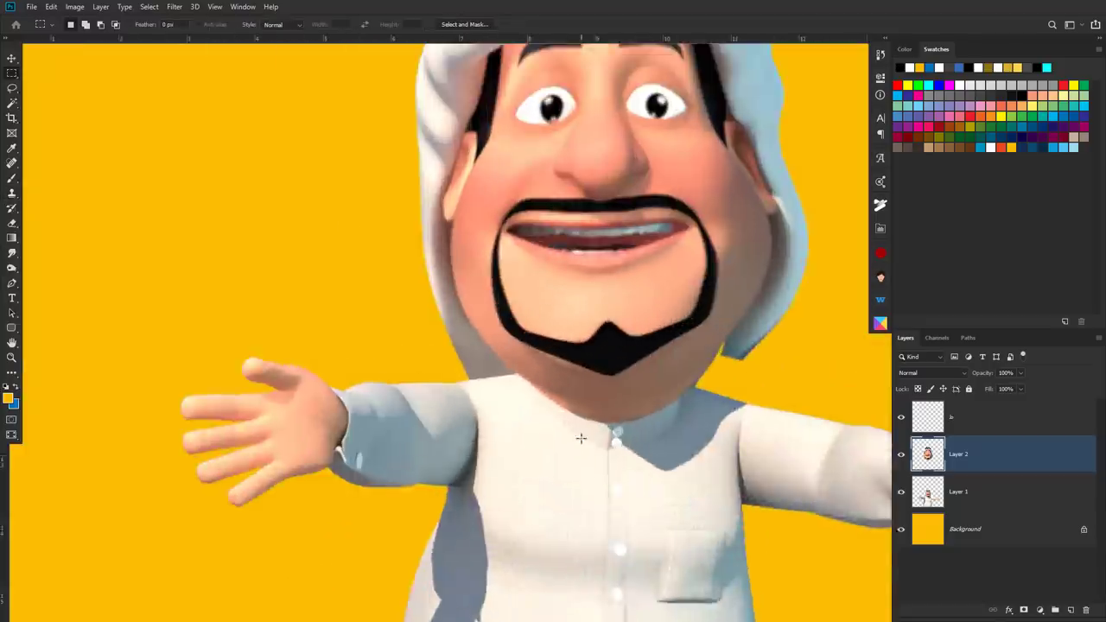
scroll(580, 437, "up", 2, "alt")
scroll(556, 447, "up", 4, "alt")
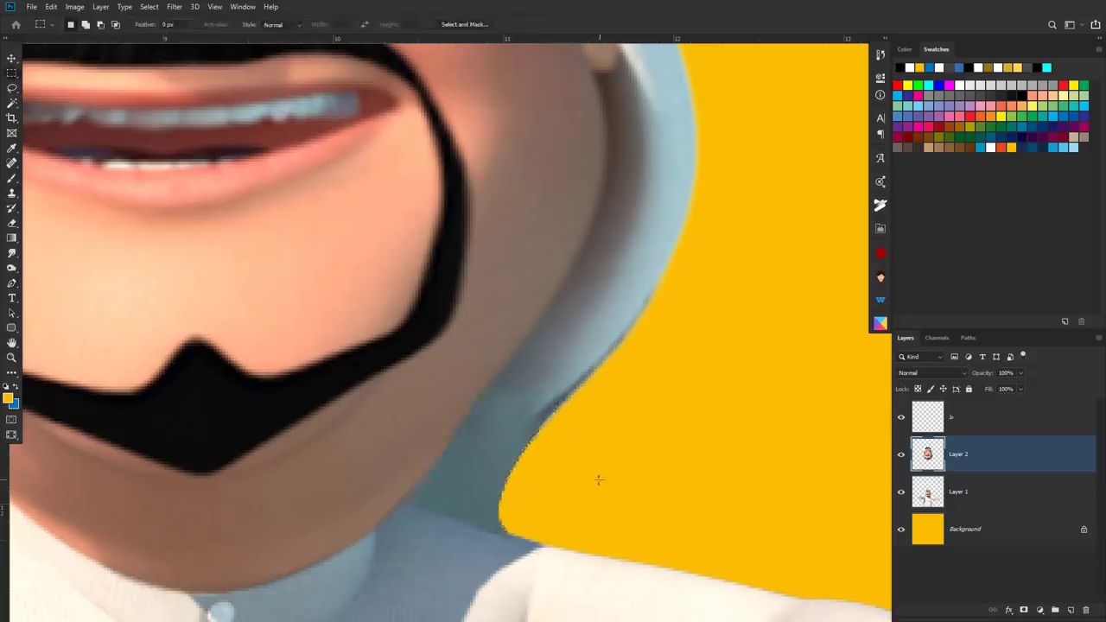
key("e")
scroll(598, 480, "down", 1)
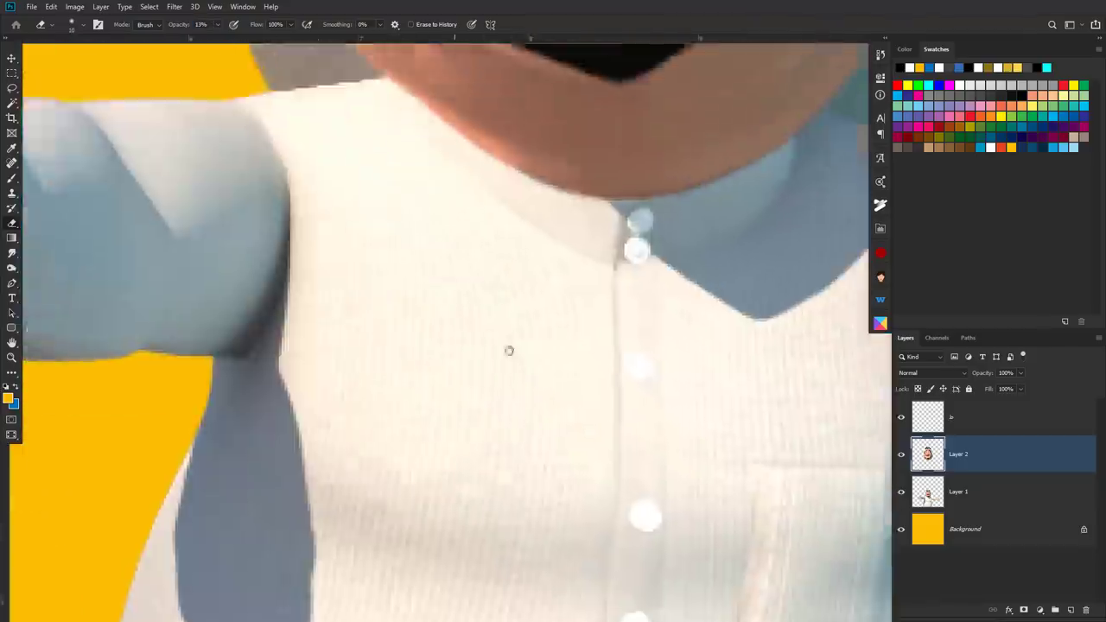
- Open Liquify on the Layer 1 body to tilt the character
key("alt+bracketleft")
scroll(545, 333, "up", 2, "alt")
key("ctrl+shift+x")
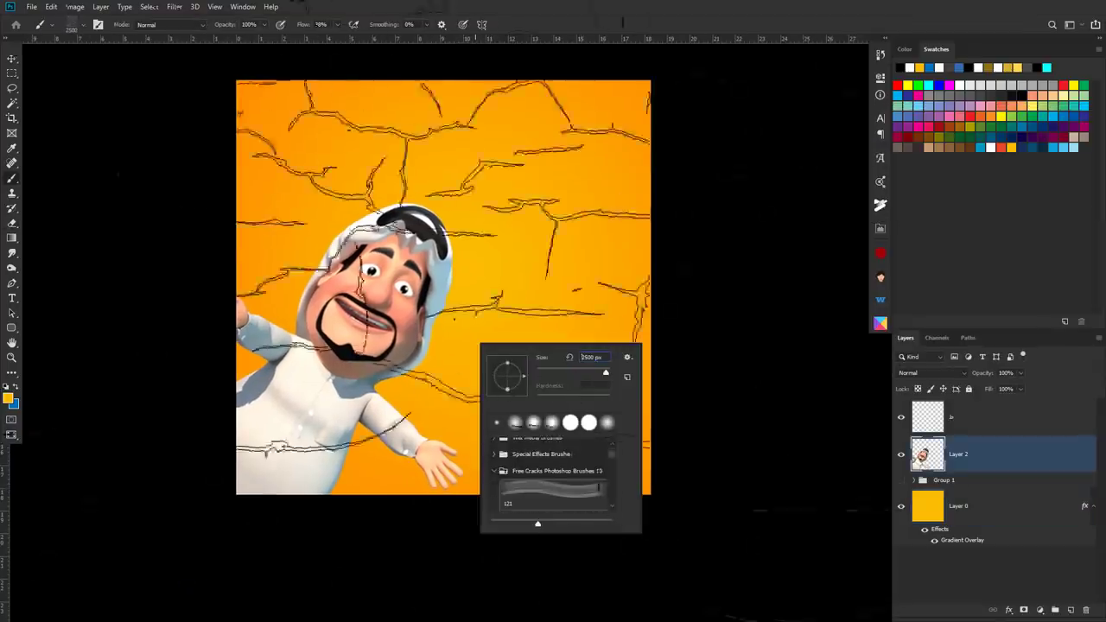
- Close the brush preset list, leaving a clean orange radial-gradient background
key("Return")
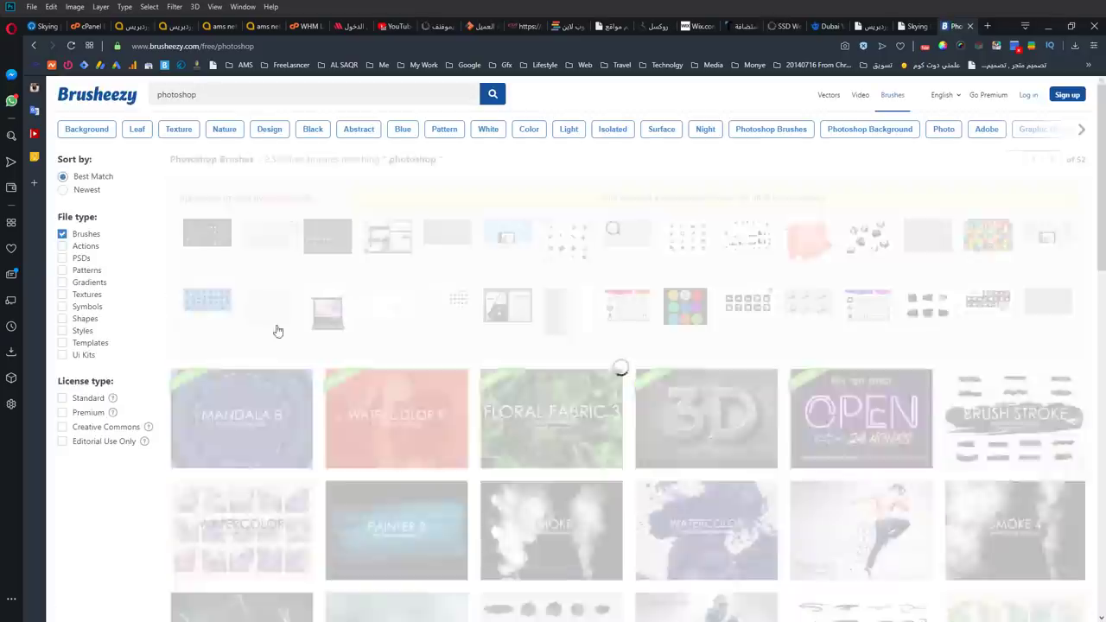
- Find Free Painter Photoshop Brushes 3 in the Brusheezy results, download it, and close the page
scroll(276, 411, "down", 5)
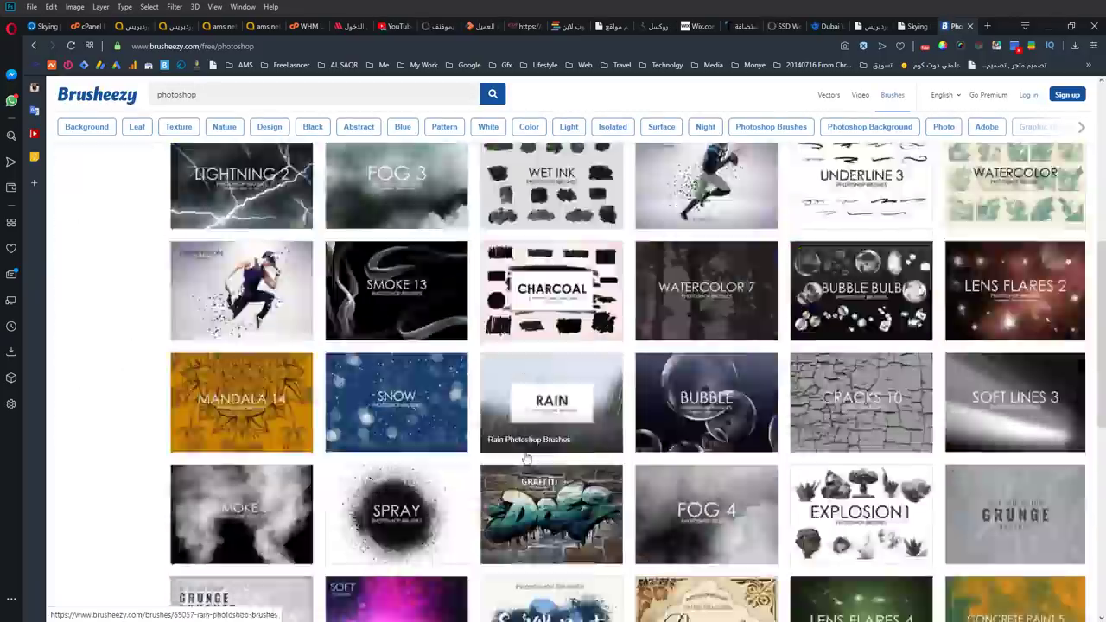
scroll(525, 420, "up", 2)
scroll(506, 412, "down", 2)
scroll(536, 413, "down", 10)
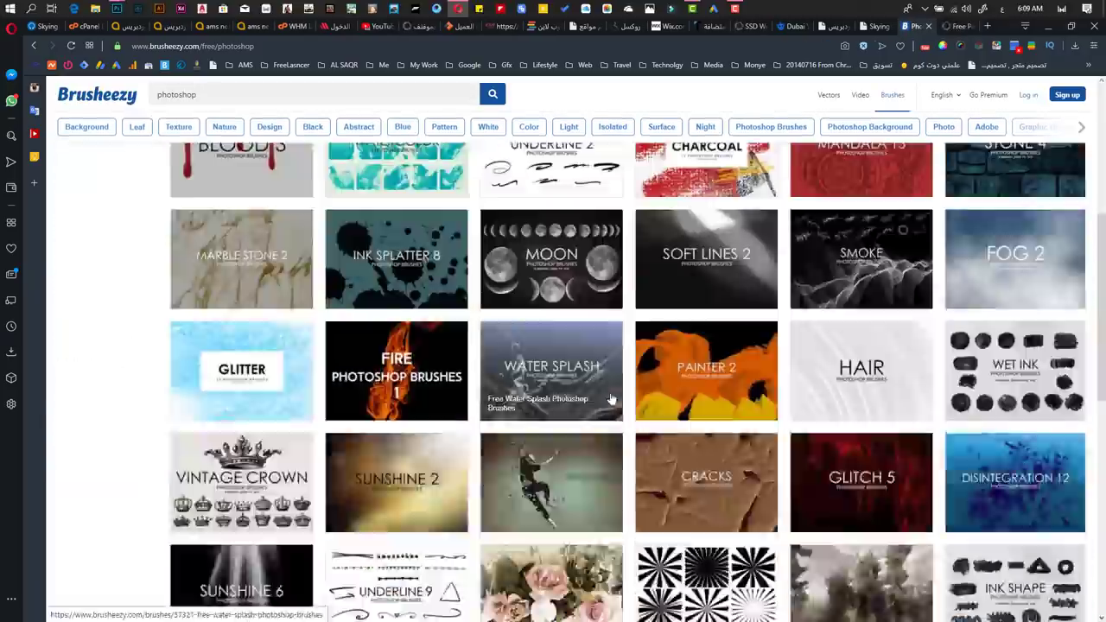
scroll(569, 378, "down", 2)
scroll(569, 378, "down", 5)
right_click(927, 173)
left_click(960, 183)
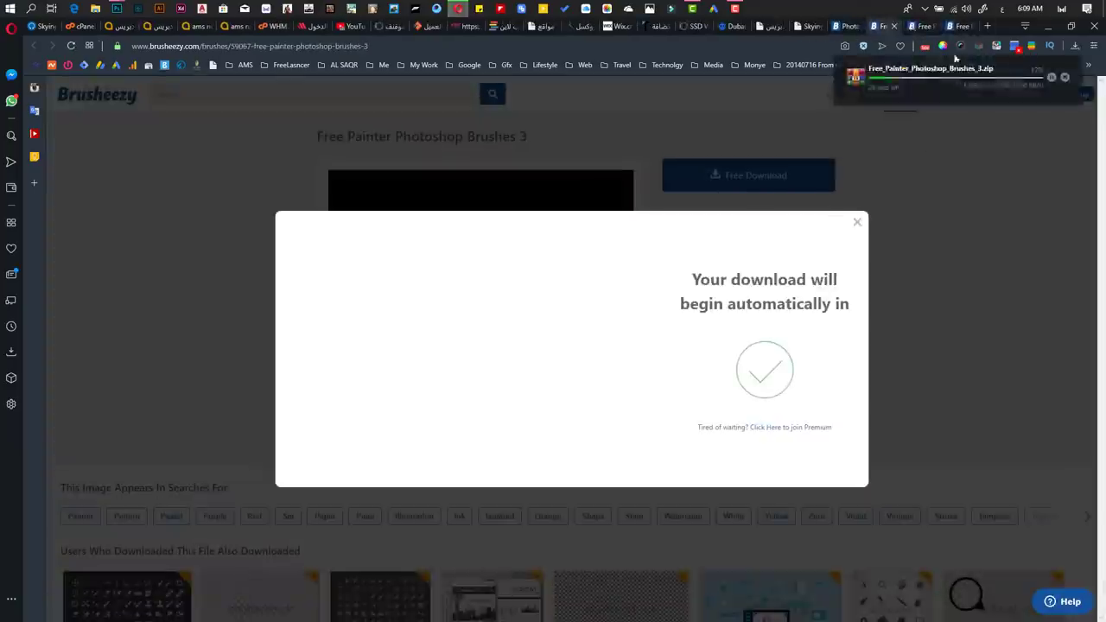
key("ctrl+w")
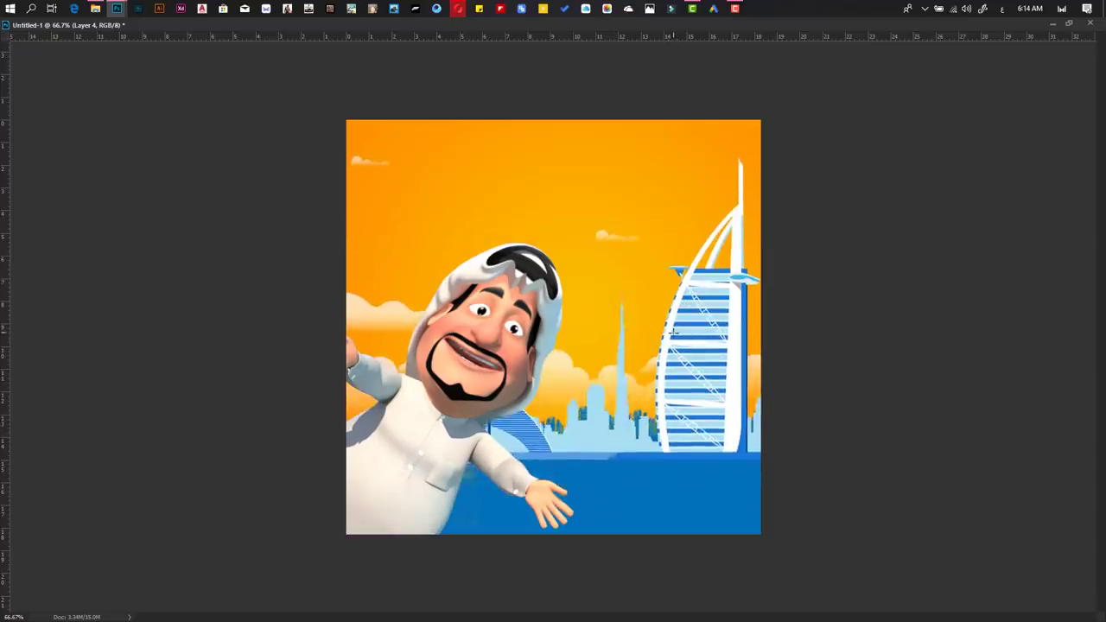
- Lower the skyline layer and raise the Burj Al Arab above the blue sea band
left_click_drag(661, 364, 614, 478)
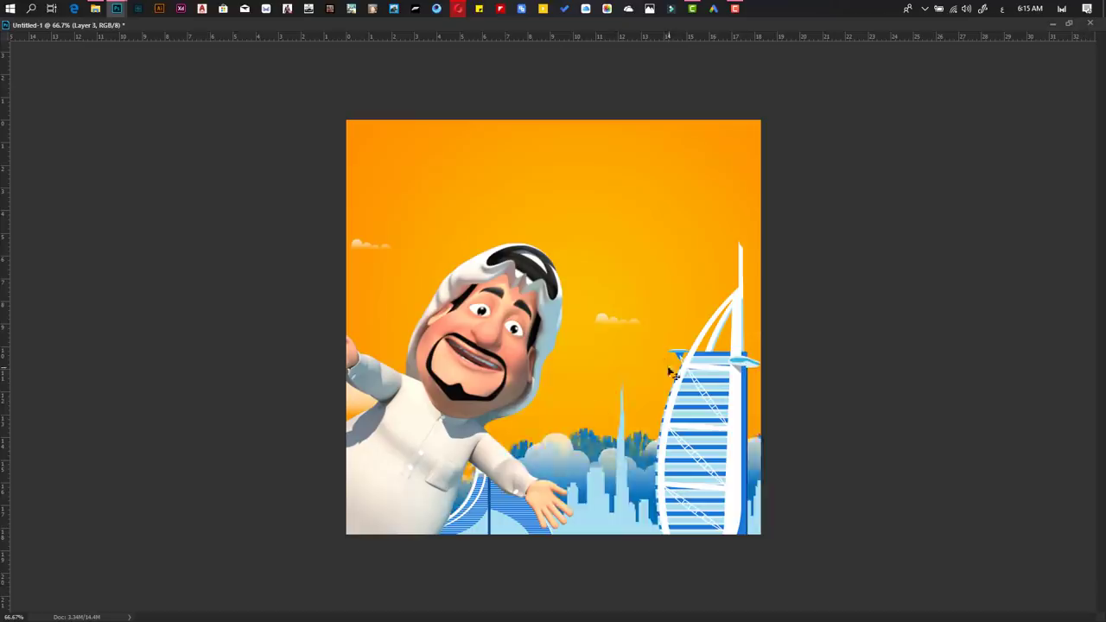
left_click_drag(603, 502, 572, 409)
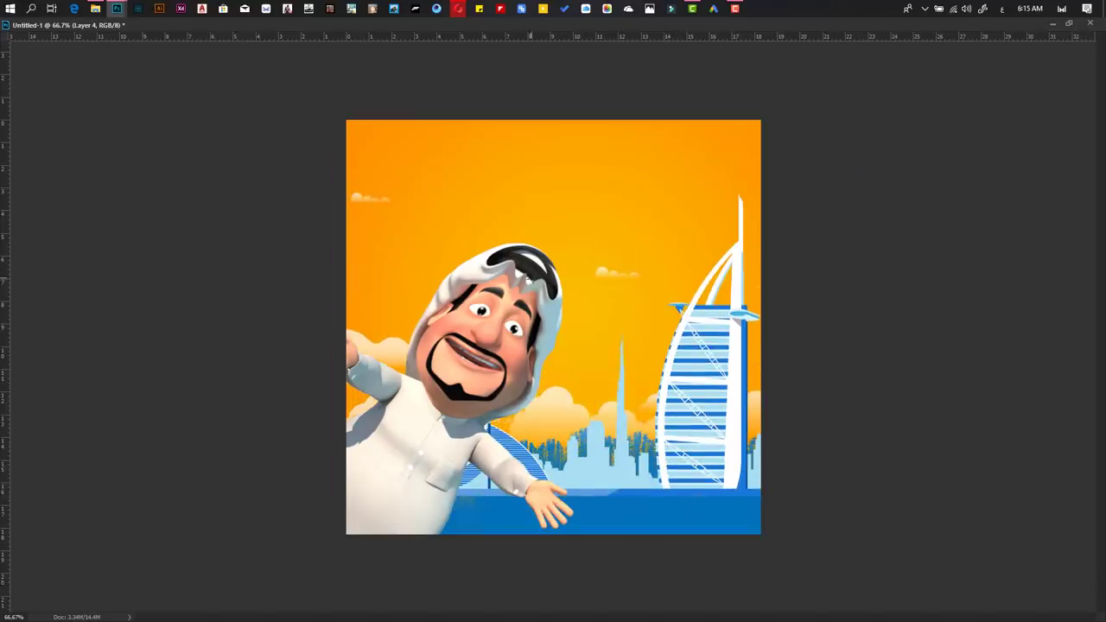
- Search Brusheezy for 'cloud', download a cloud brush set, and extract Clouds_BrushSet_Vol1
type("cloud")
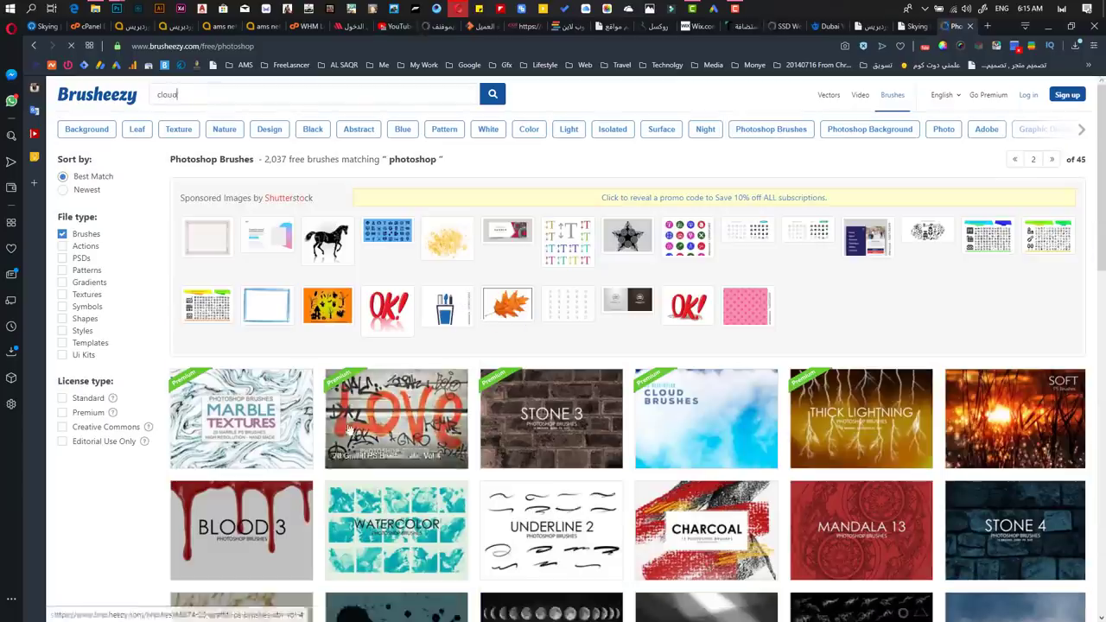
key("Return")
scroll(241, 257, "down", 3)
scroll(1028, 227, "down", 4)
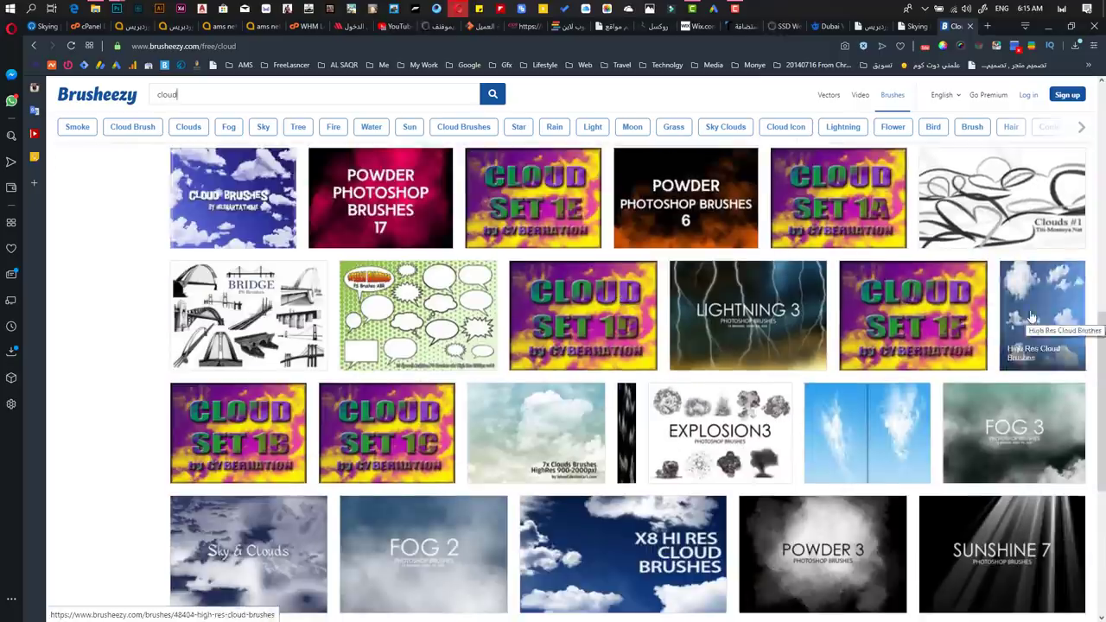
scroll(1028, 226, "down", 1)
left_click(536, 371)
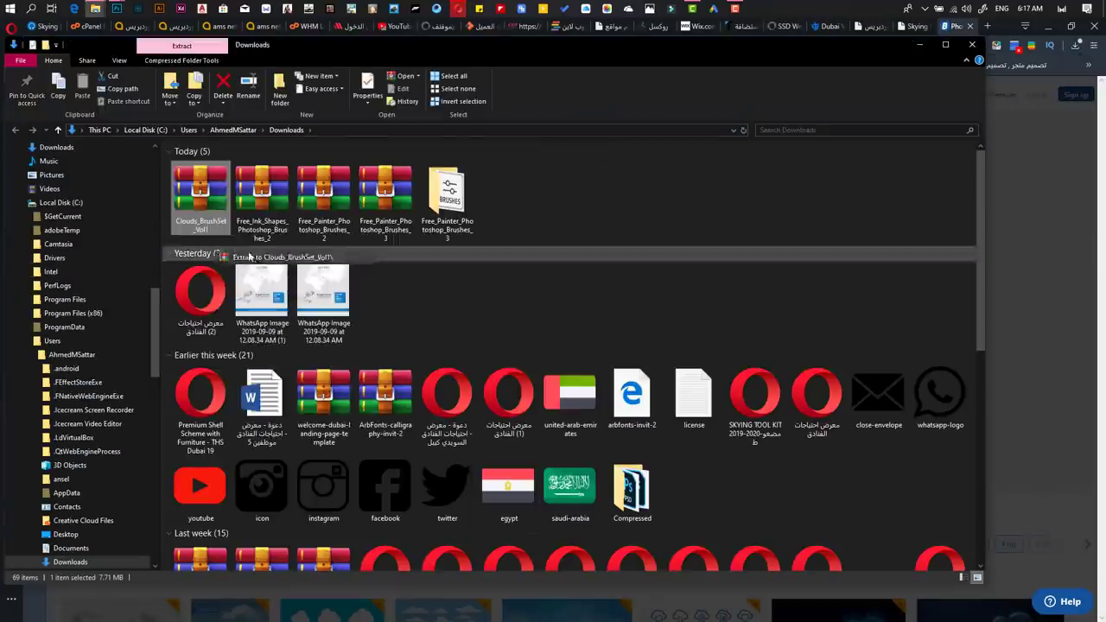
double_click(445, 192)
double_click(197, 166)
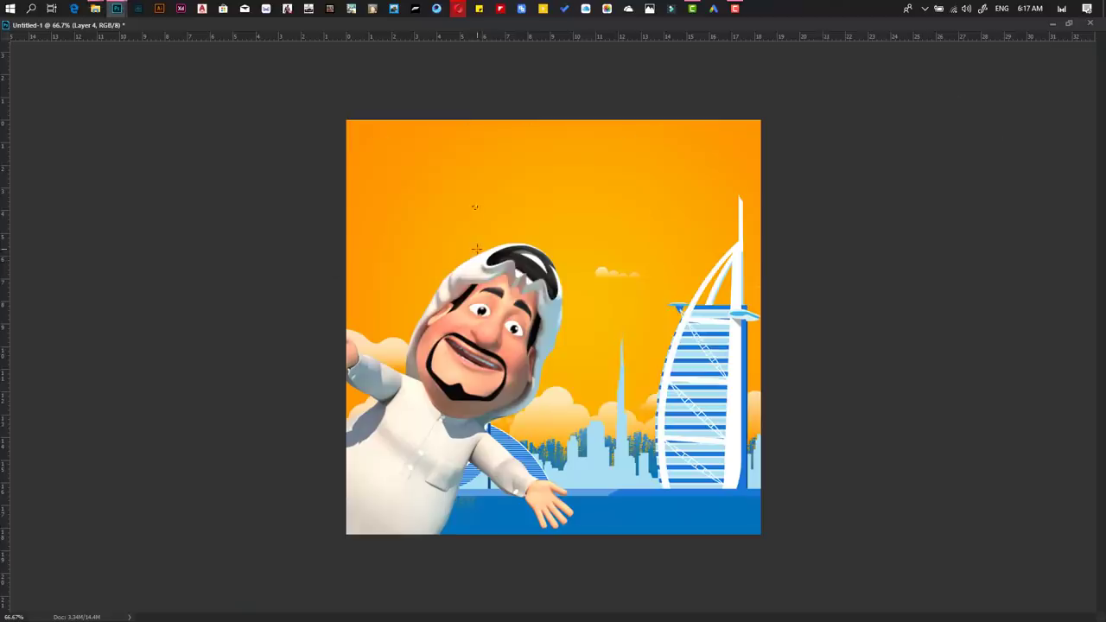
- Paint white clouds low in the sky and duplicate the cloud layer
key("Escape")
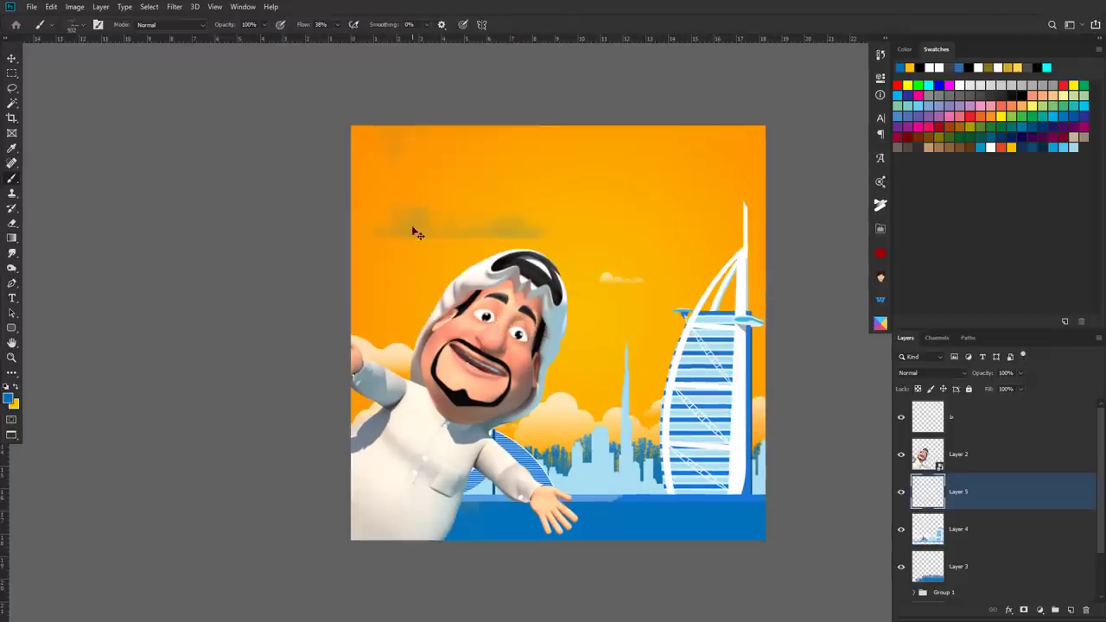
left_click(441, 268)
left_click_drag(440, 268, 399, 371)
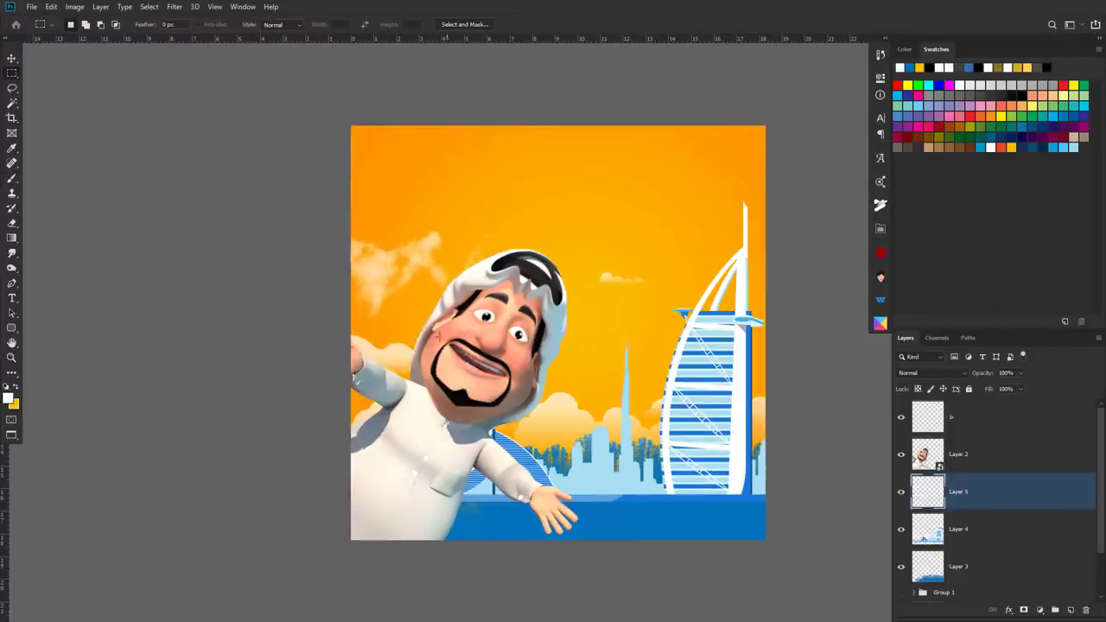
key("alt+bracketleft")
left_click_drag(474, 337, 592, 327)
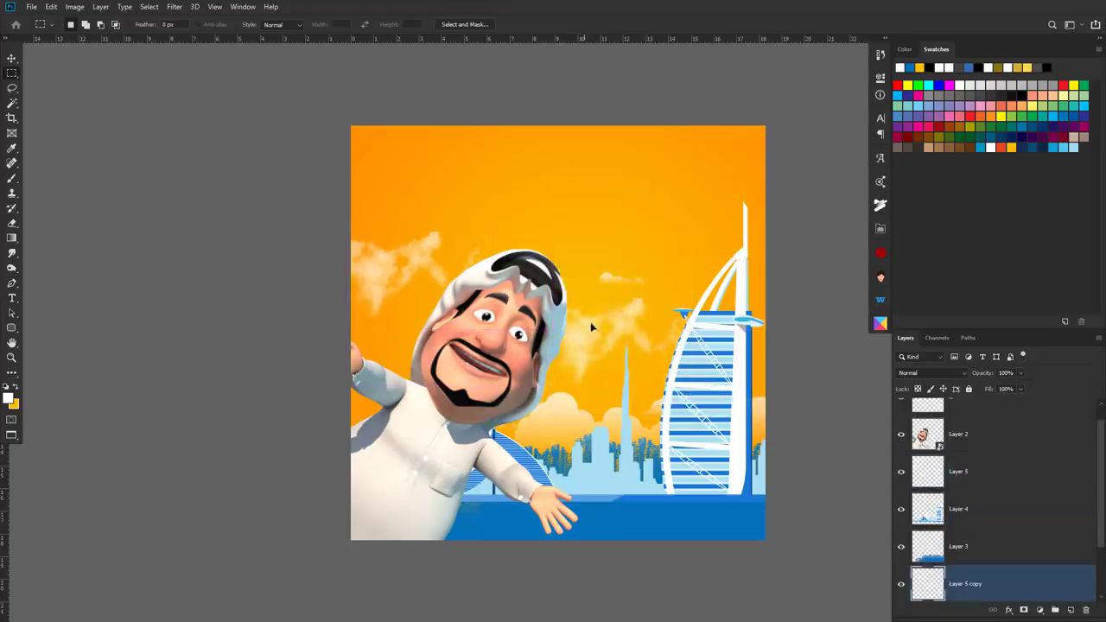
- Stamp cloud-brush clouds around the Burj on Layer 6 and fade it to 45% opacity
key("b")
right_click(583, 212)
key("Escape")
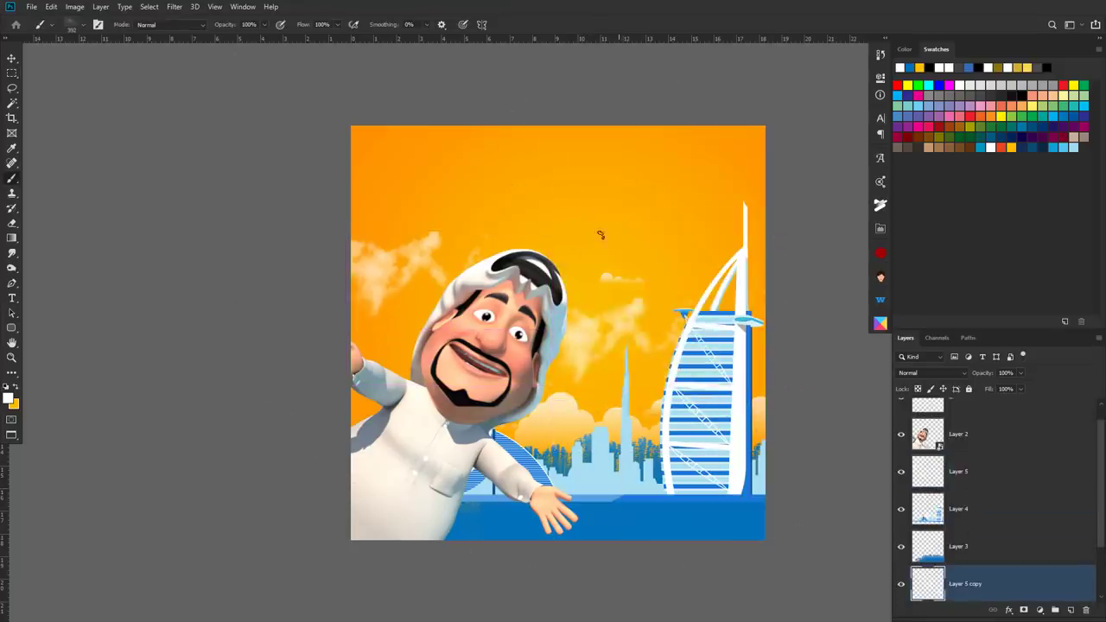
right_click(582, 213)
double_click(682, 308)
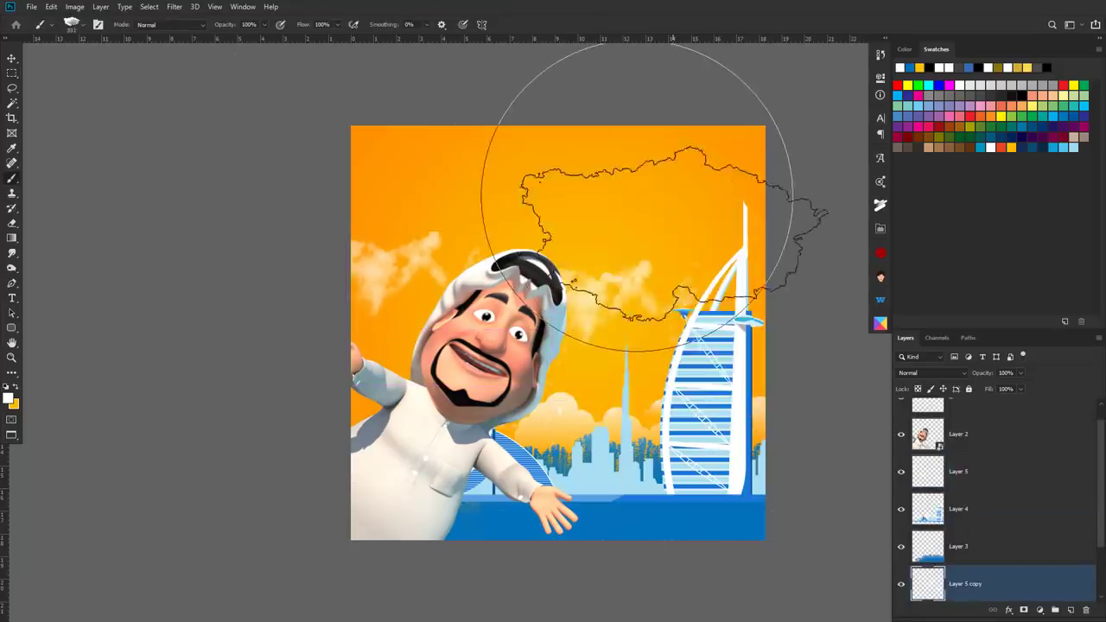
left_click(661, 216)
key("ctrl+z")
left_click(683, 367)
left_click(666, 369)
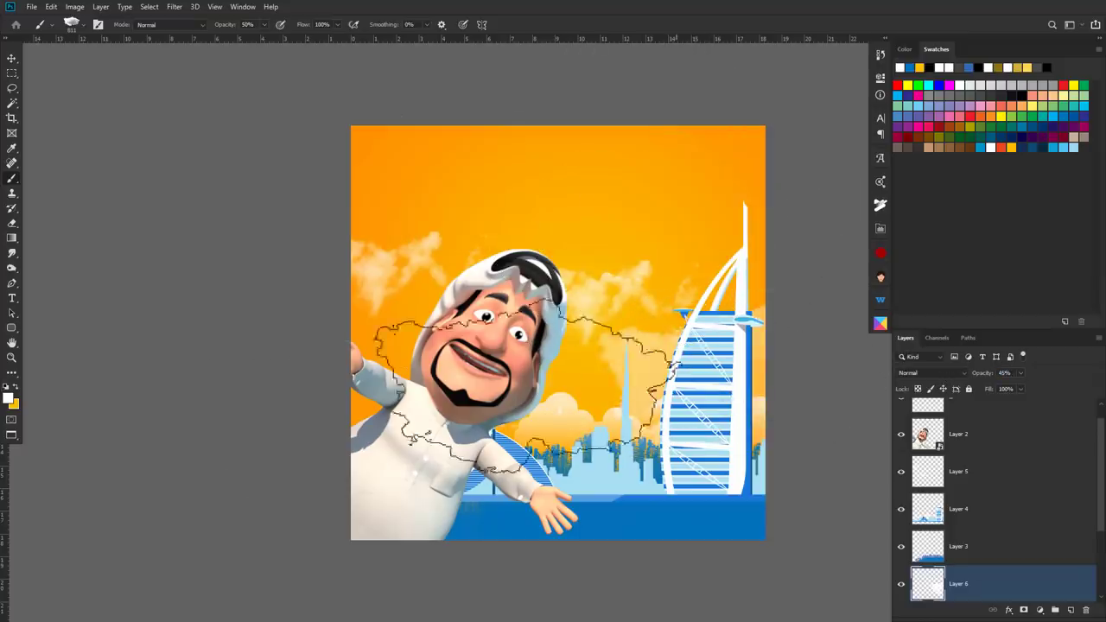
left_click_drag(605, 366, 772, 228)
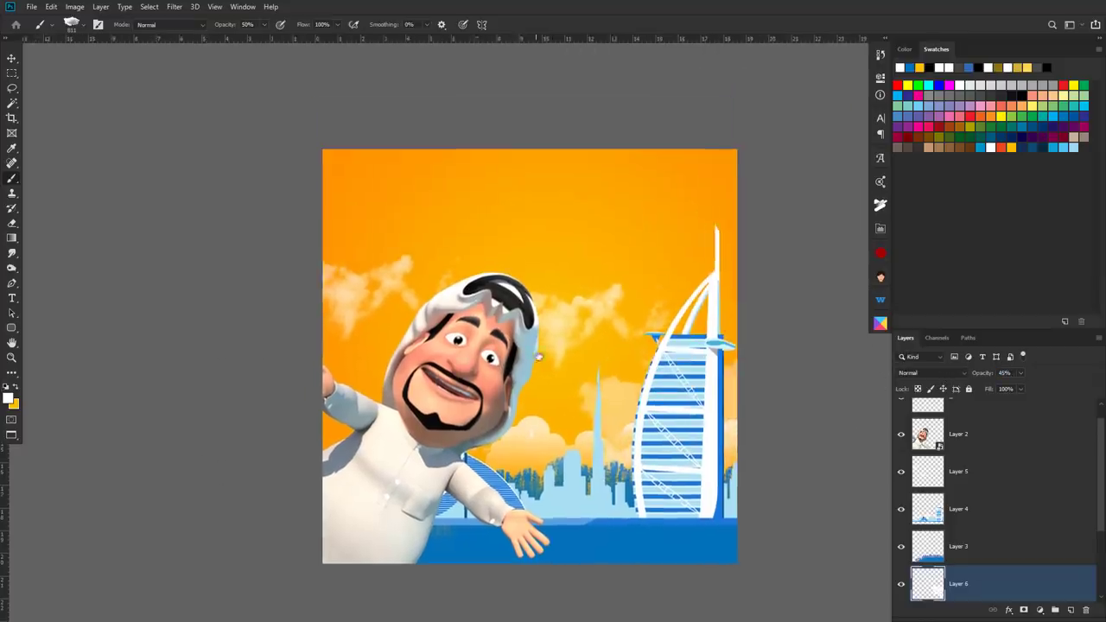
- Move the yellow stripe layer above Layer 4 so it shows along the waterline
left_click_drag(587, 492, 570, 419)
key("m")
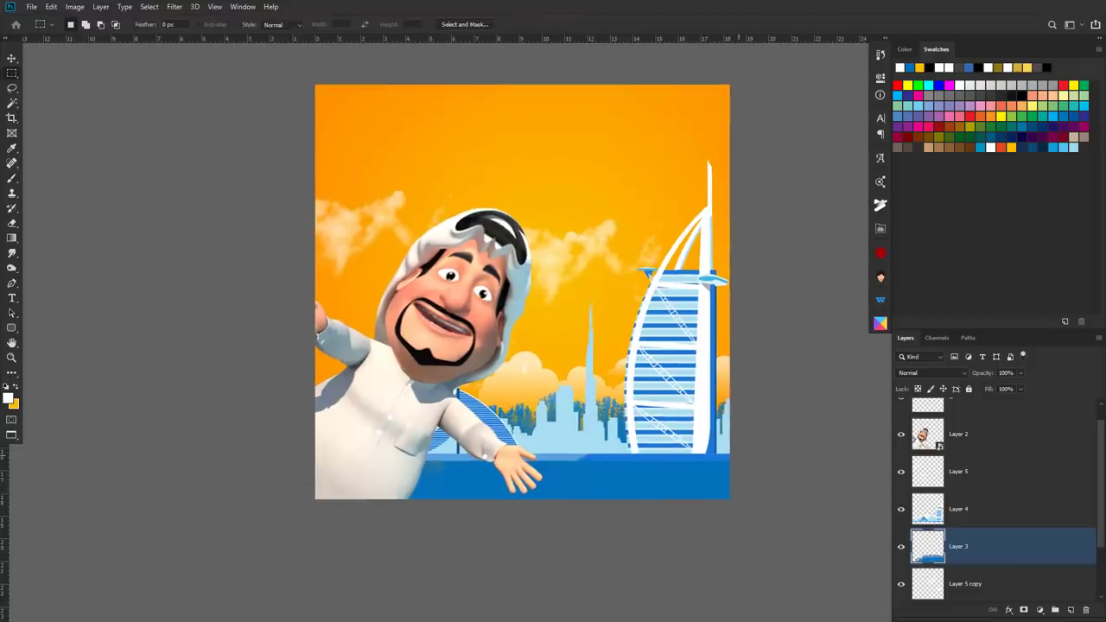
key("ctrl+bracketright")
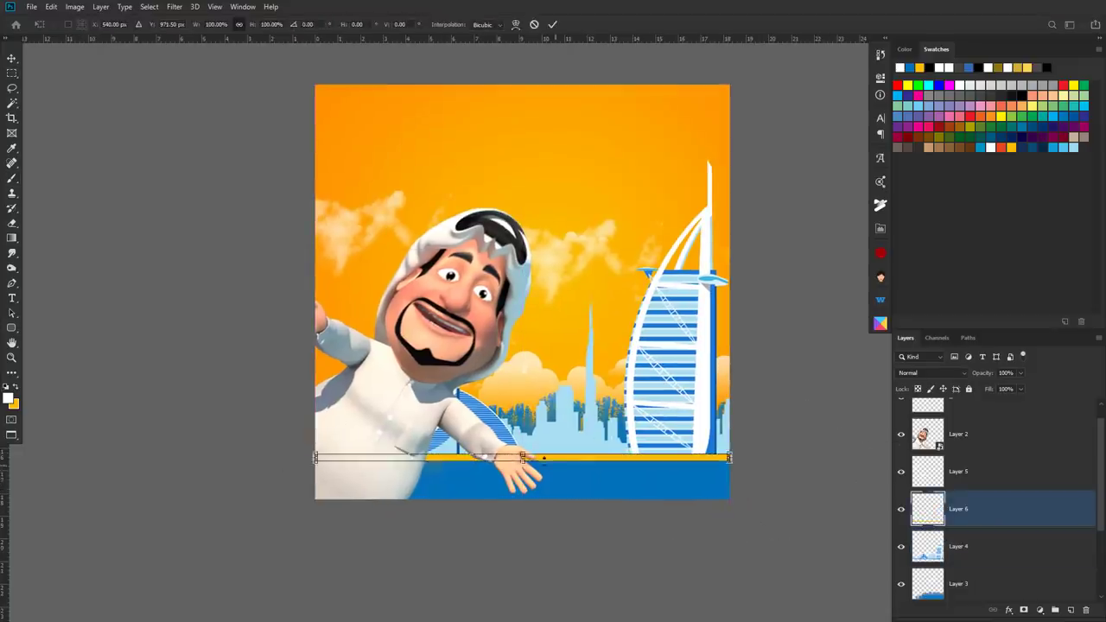
- Select the duplicated cloud layer, Layer 5 copy, and move its clouds lower
key("alt+bracketleft")
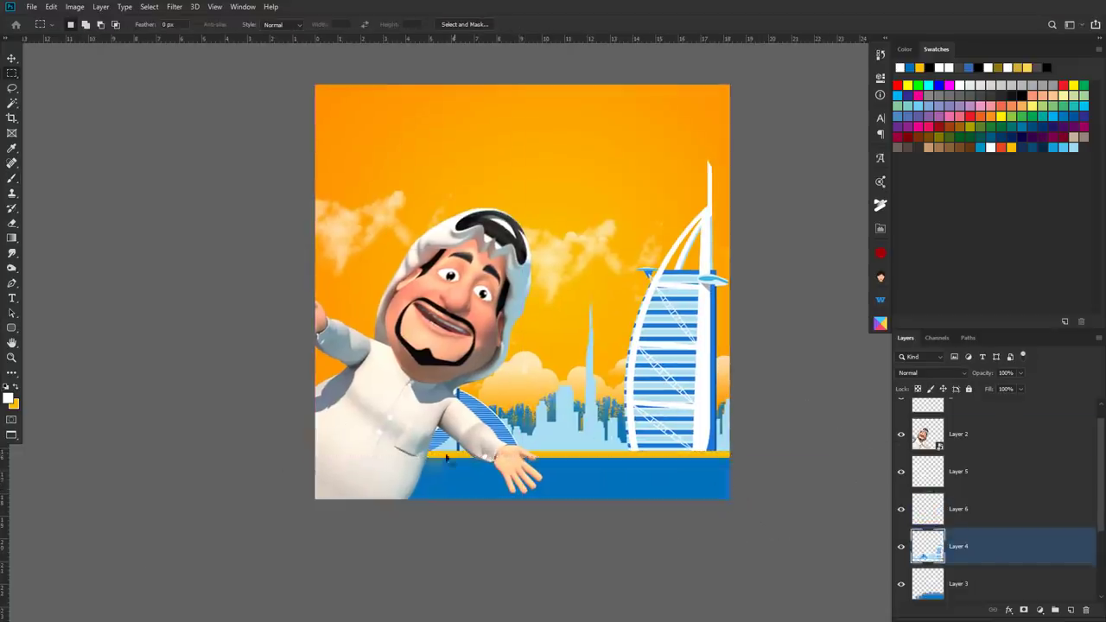
key("alt+bracketleft")
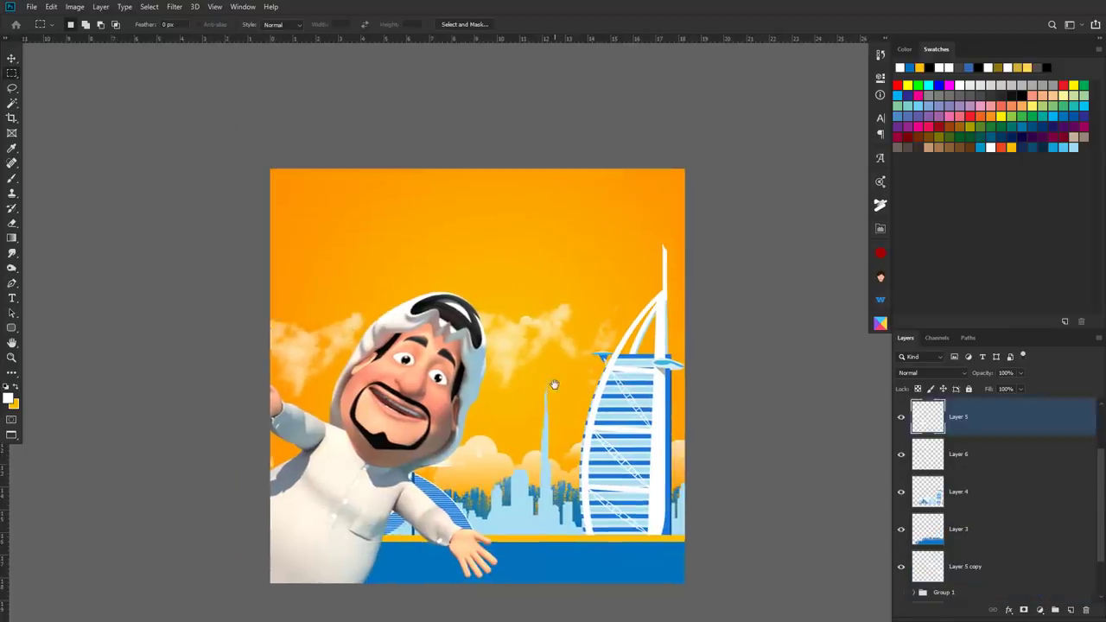
left_click(510, 333, "ctrl")
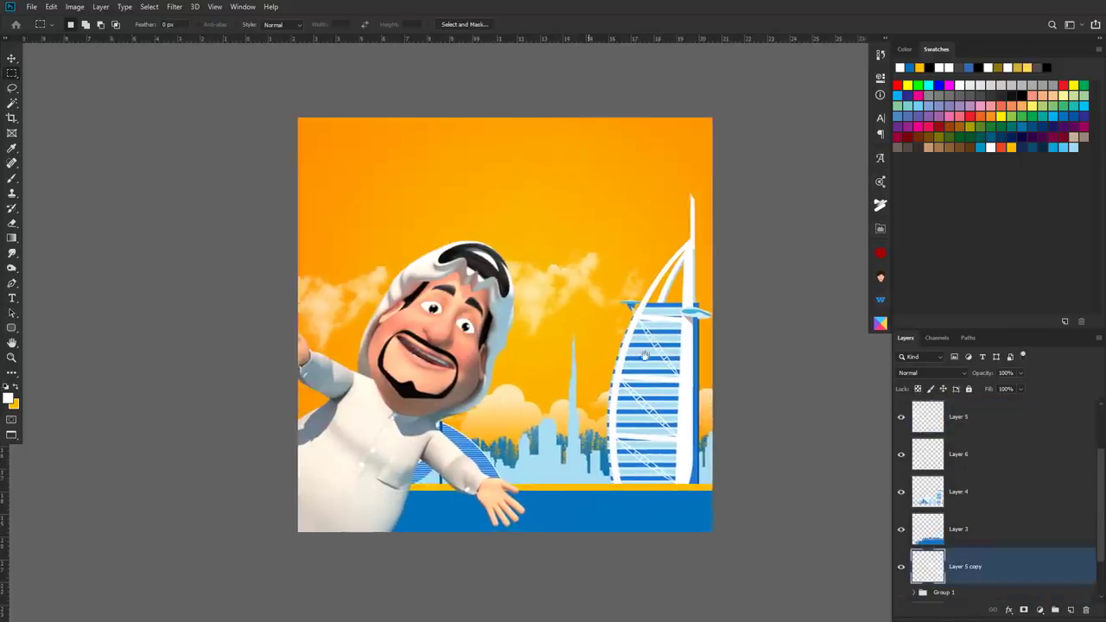
left_click_drag(587, 269, 587, 323)
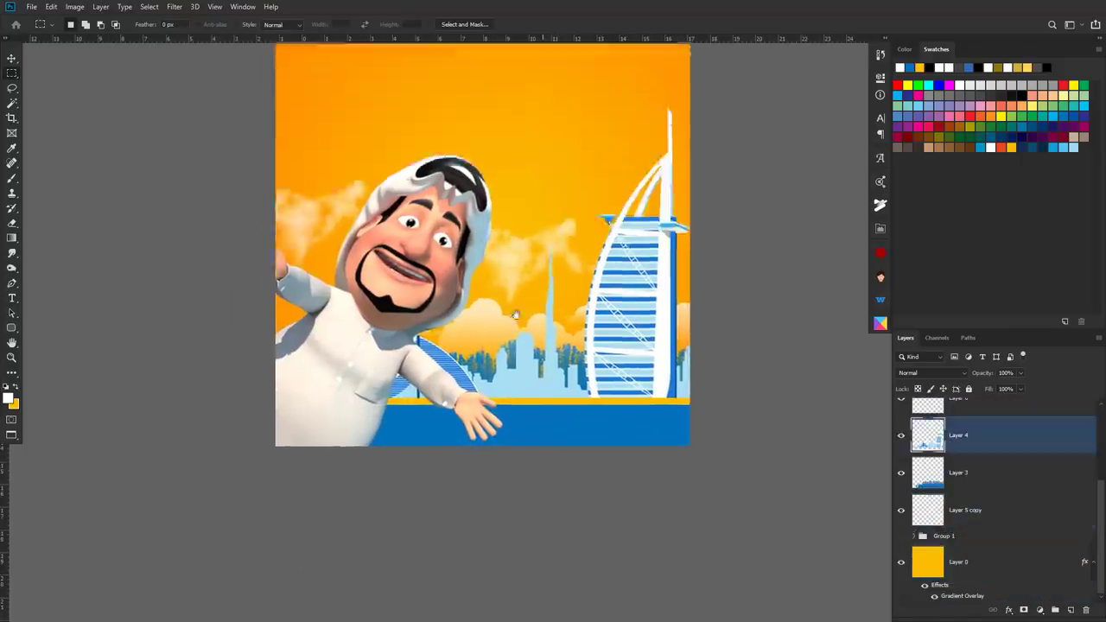
- Paint a soft black smudge on a new layer for the man's shadow
left_click_drag(964, 329, 963, 212)
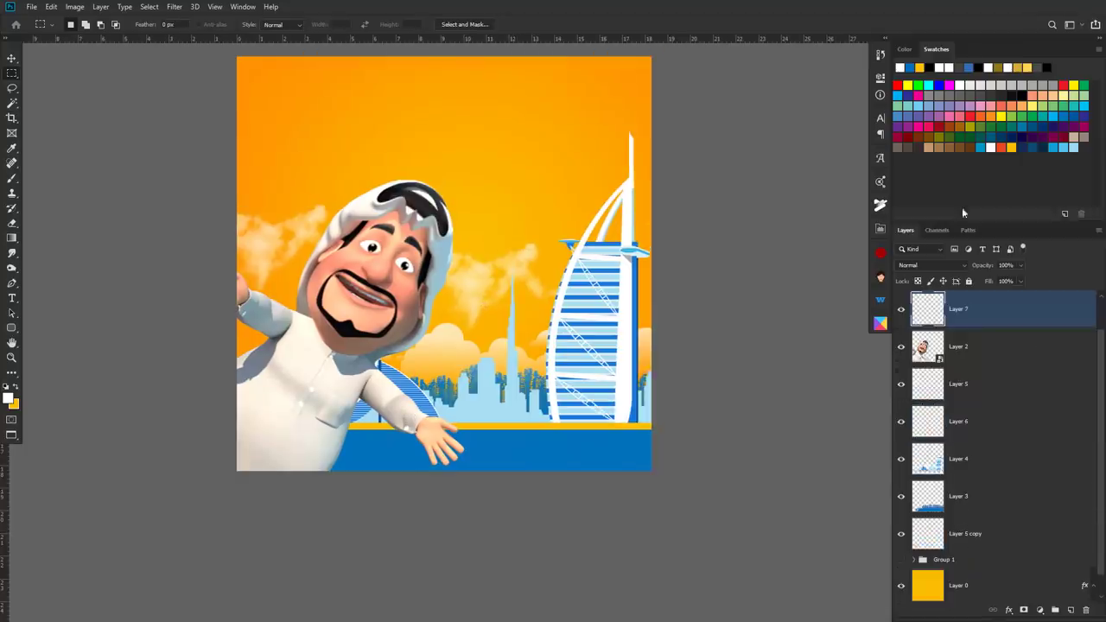
key("b")
right_click(459, 229)
key("Escape")
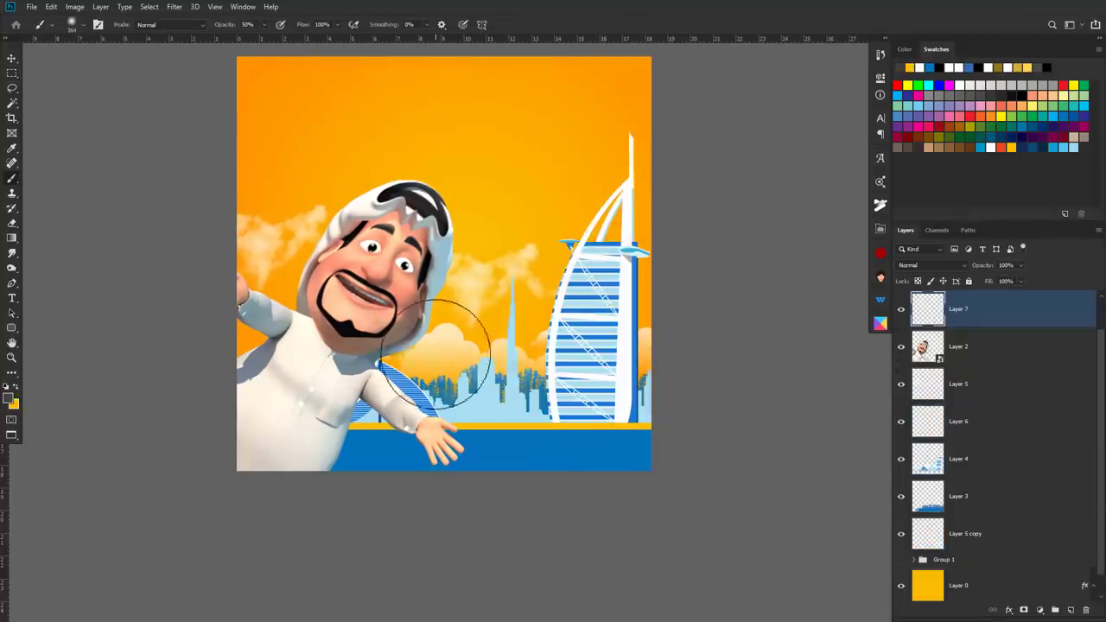
left_click_drag(442, 357, 423, 403)
- Distort the smudge into the man's shadow and move it below the clouds layer
key("ctrl+t")
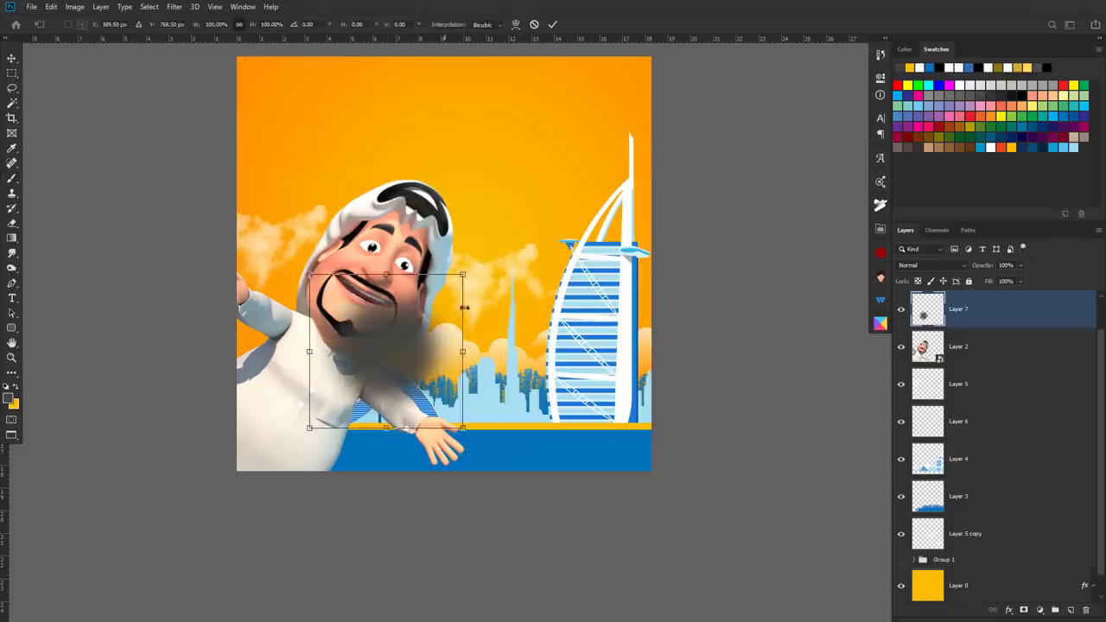
left_click_drag(465, 271, 525, 185)
left_click_drag(308, 457, 185, 543)
key("ctrl+bracketleft")
key("ctrl+bracketleft")
left_click_drag(521, 149, 493, 192)
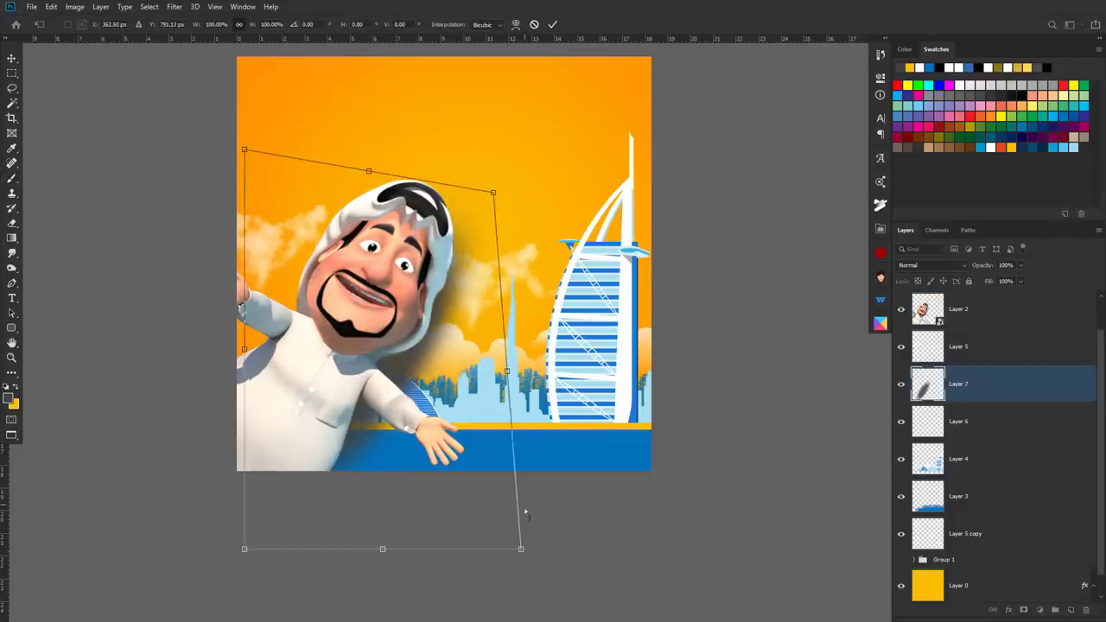
key("Return")
- Widen the shadow's lower-left corner and lower its opacity to 52%
left_click(10, 398)
left_click(983, 203)
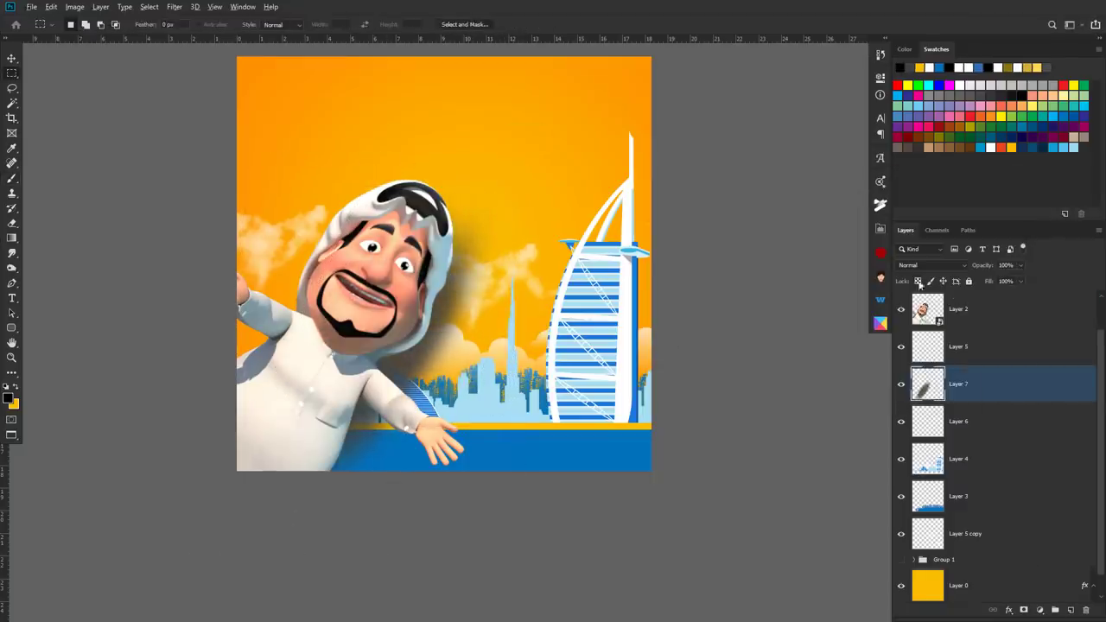
key("ctrl+t")
left_click_drag(229, 552, 217, 548)
key("Return")
left_click(980, 270)
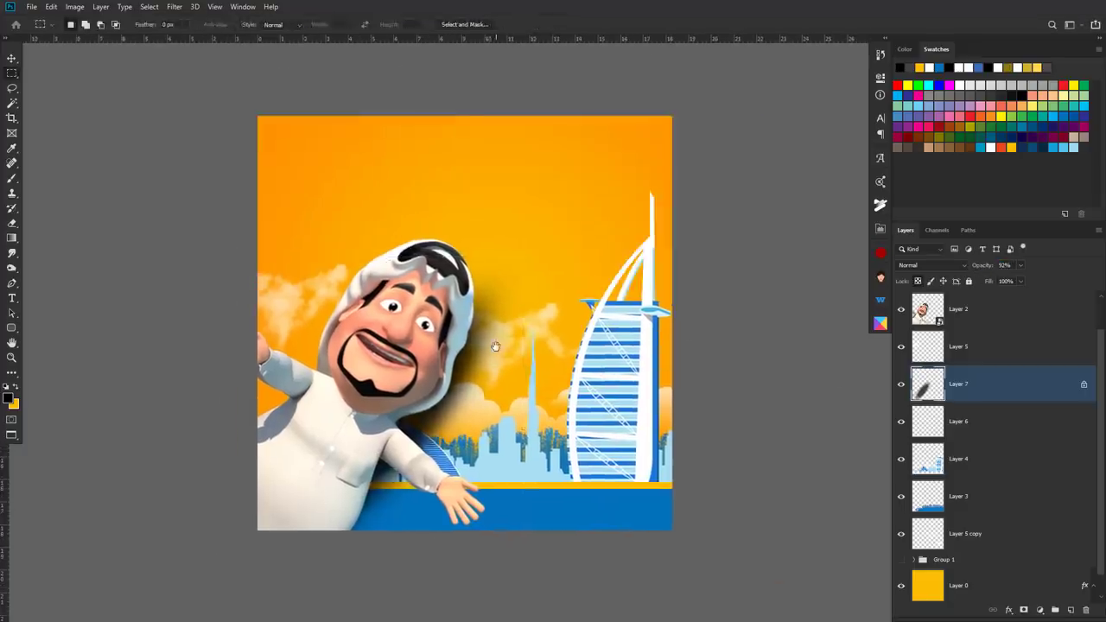
- Apply Sharpen and Sharpen Edges smart filters to the man's layer, blending Sharpen Edges in Darken mode
left_click(959, 309)
left_click(175, 7)
mouse_move(186, 203)
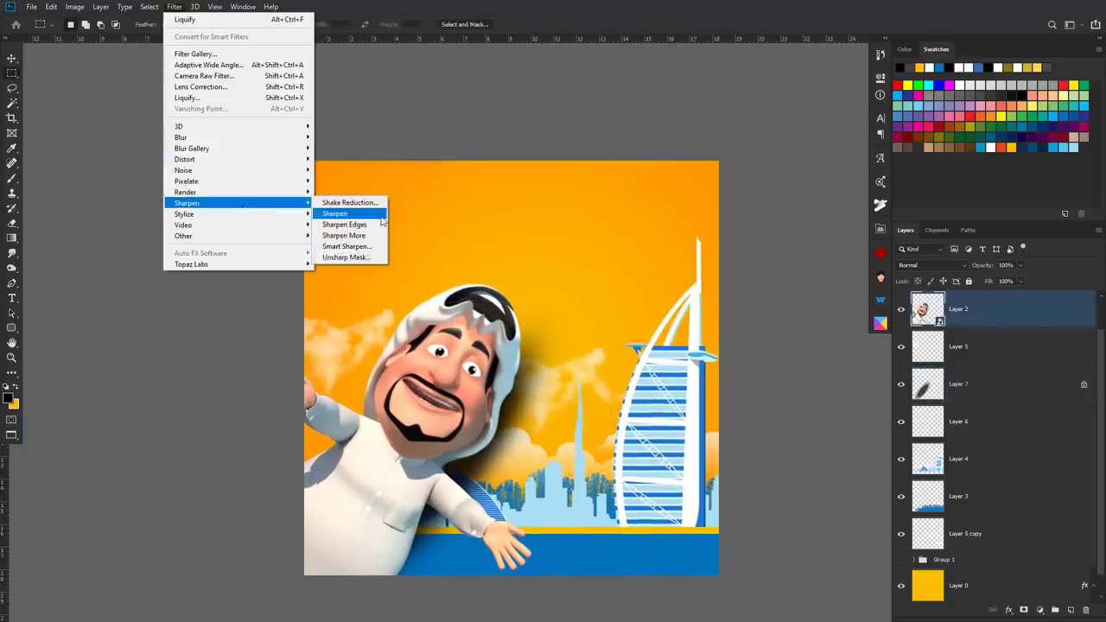
left_click(381, 217)
left_click(174, 6)
left_click(377, 225)
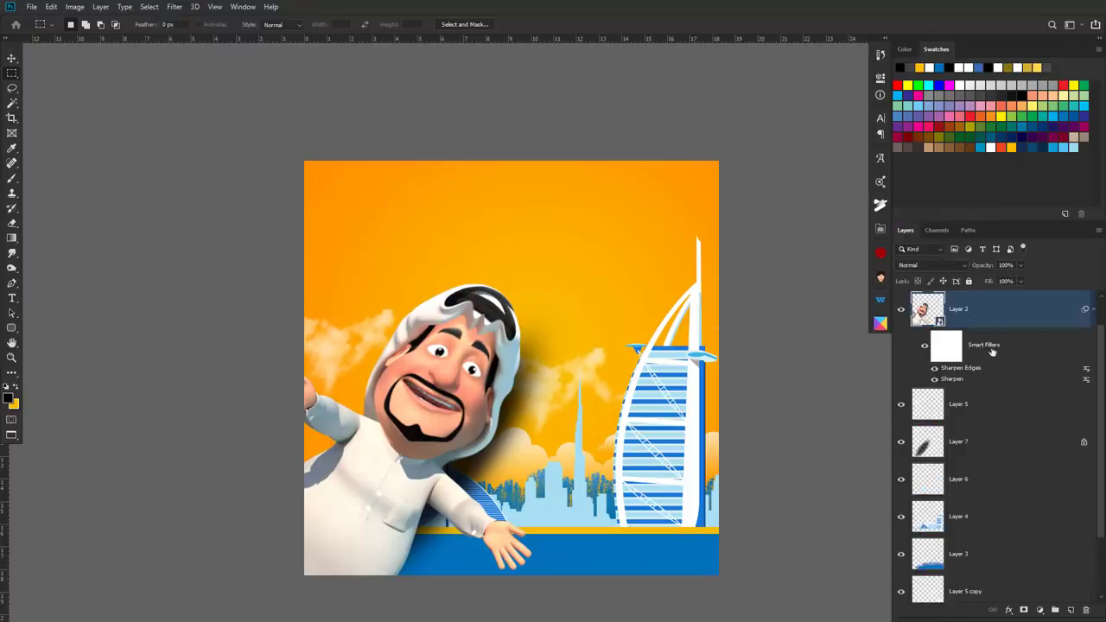
double_click(1086, 368)
- Apply Smart Sharpen to the man at 403% amount and 1.8 px radius
left_click(347, 246)
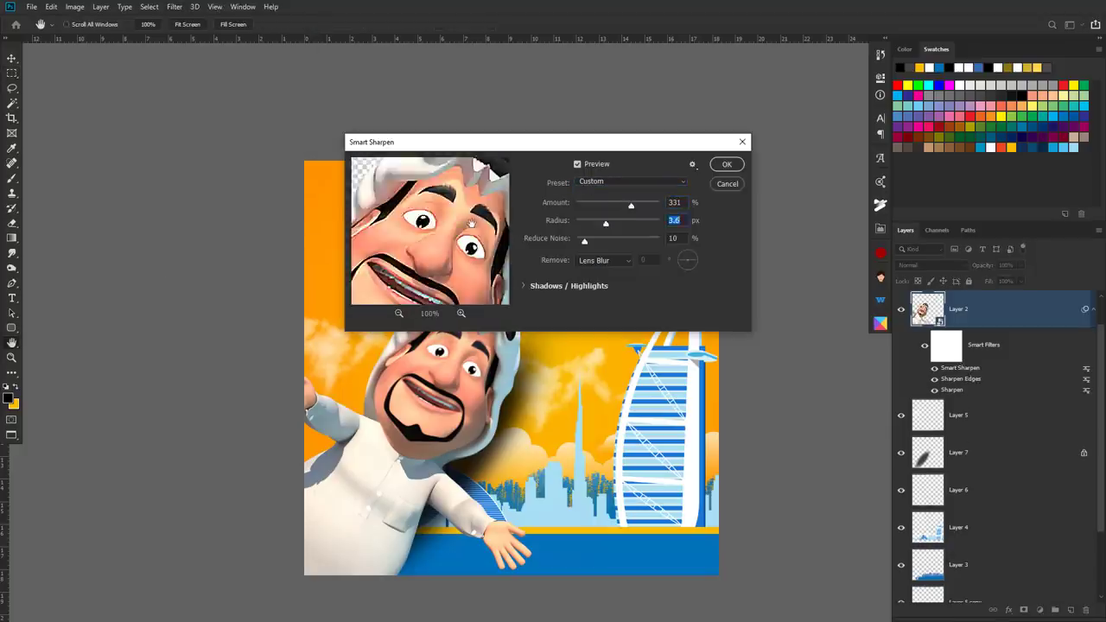
left_click_drag(590, 225, 599, 242)
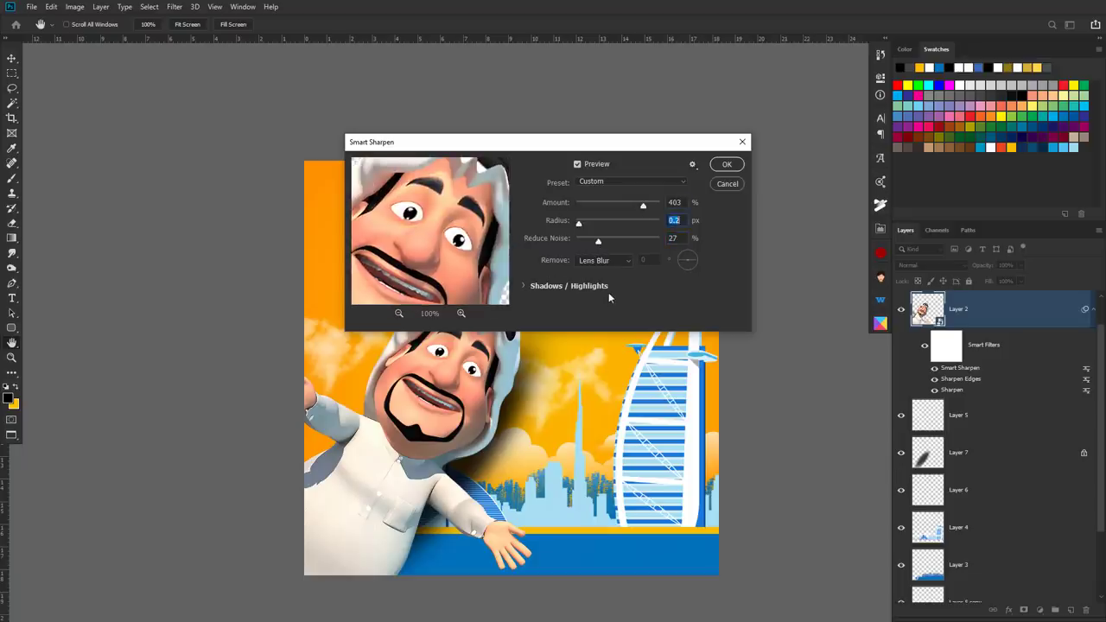
left_click(599, 223)
left_click_drag(598, 241, 595, 223)
left_click(609, 260)
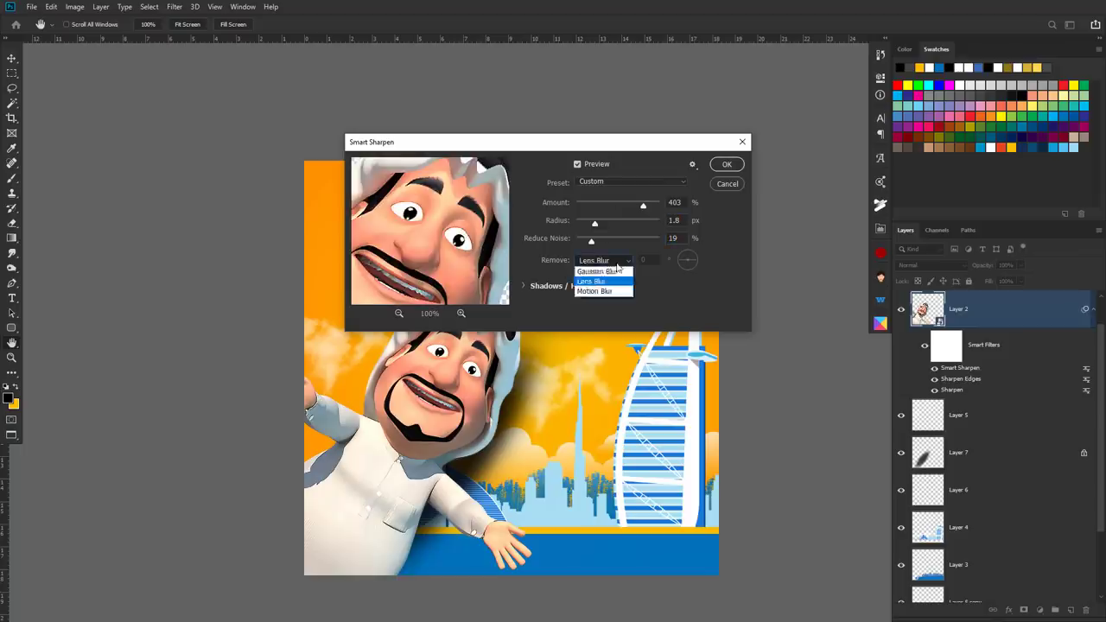
left_click(603, 260)
key("Return")
key("Return")
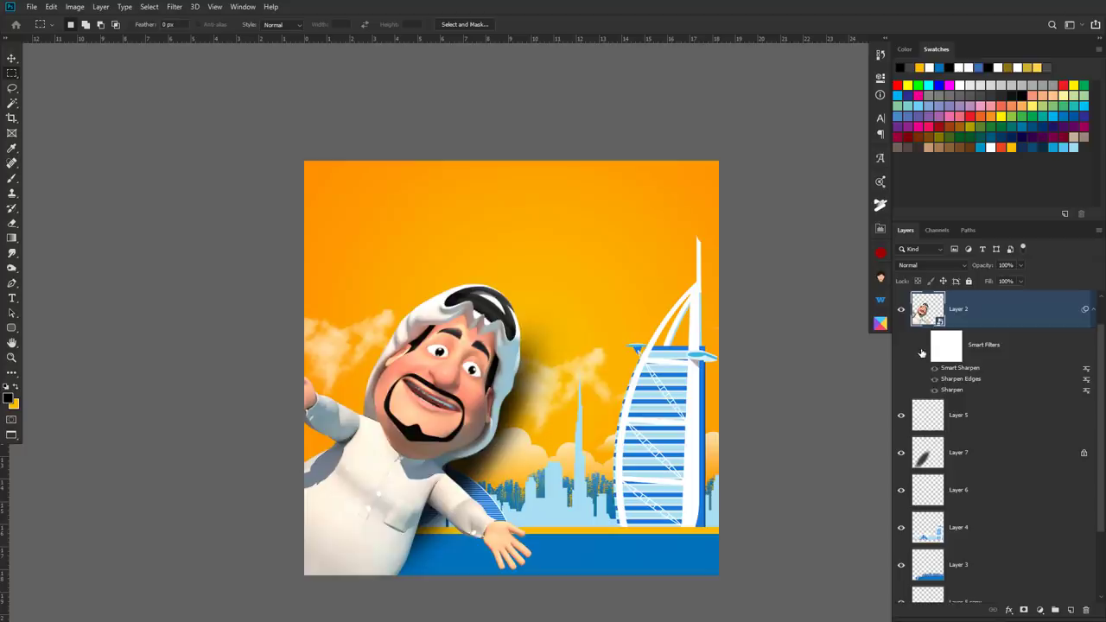
- Rotate the man's shadow layer slightly
key("alt+bracketleft")
key("alt+bracketleft")
key("ctrl+t")
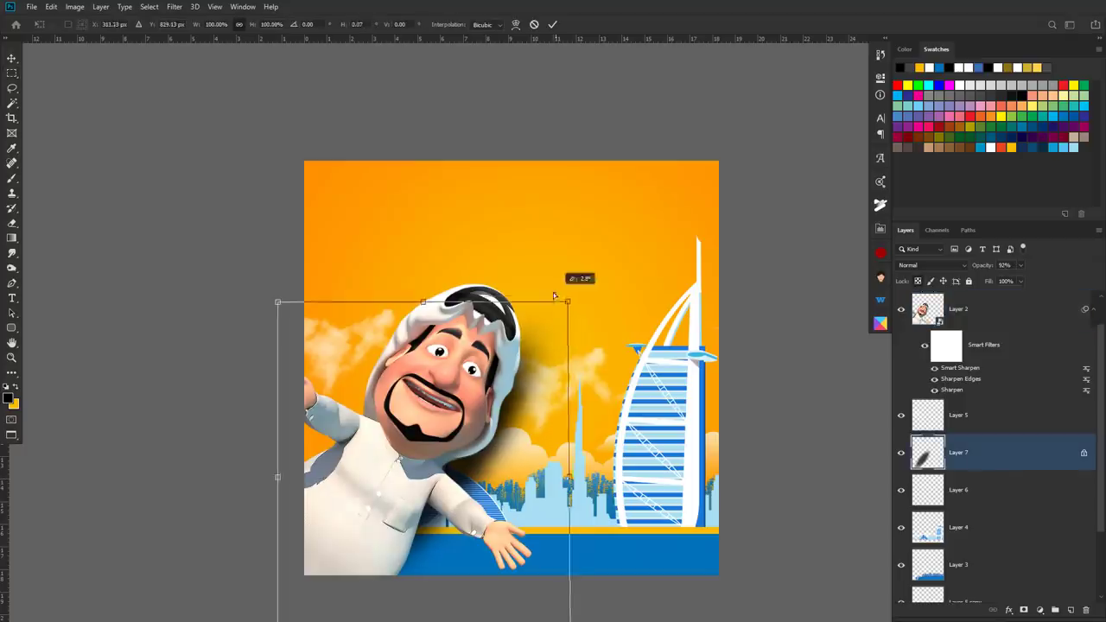
left_click_drag(561, 290, 268, 478)
left_click(174, 6)
mouse_move(225, 181)
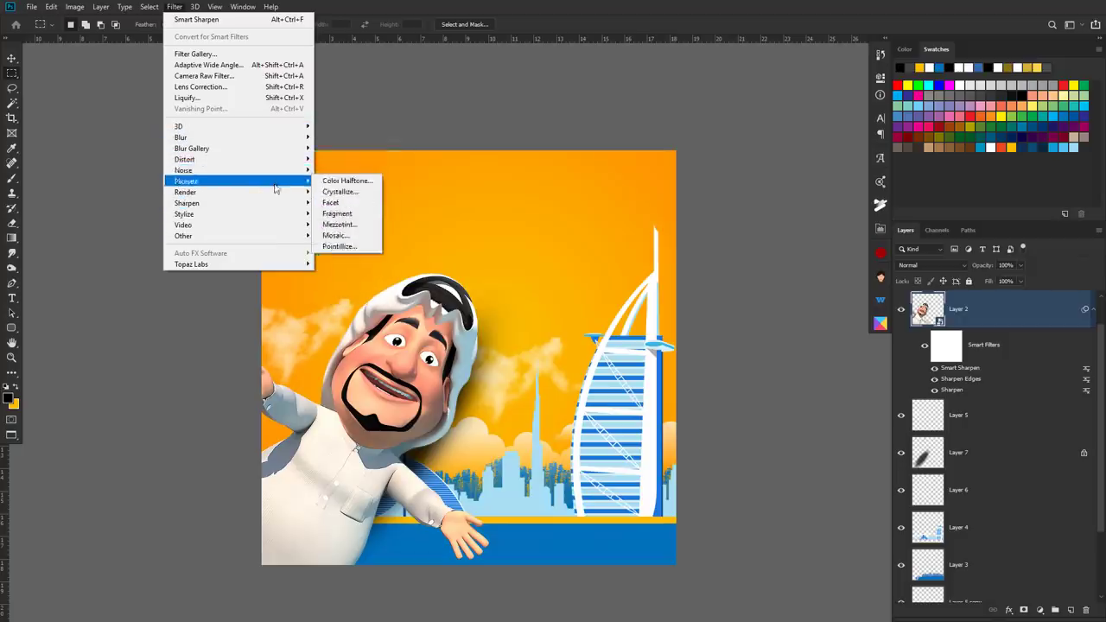
- Add an Oil Paint filter to the man with stylization 1.6, reduced bristle detail and shine 0.2
mouse_move(186, 203)
left_click(345, 253)
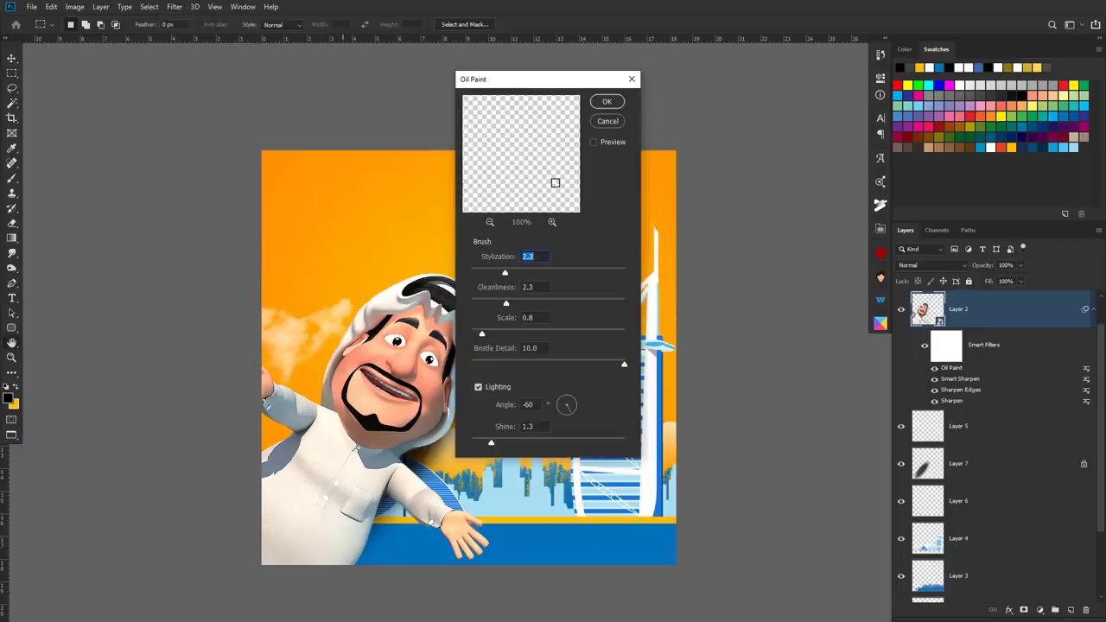
left_click_drag(506, 273, 495, 273)
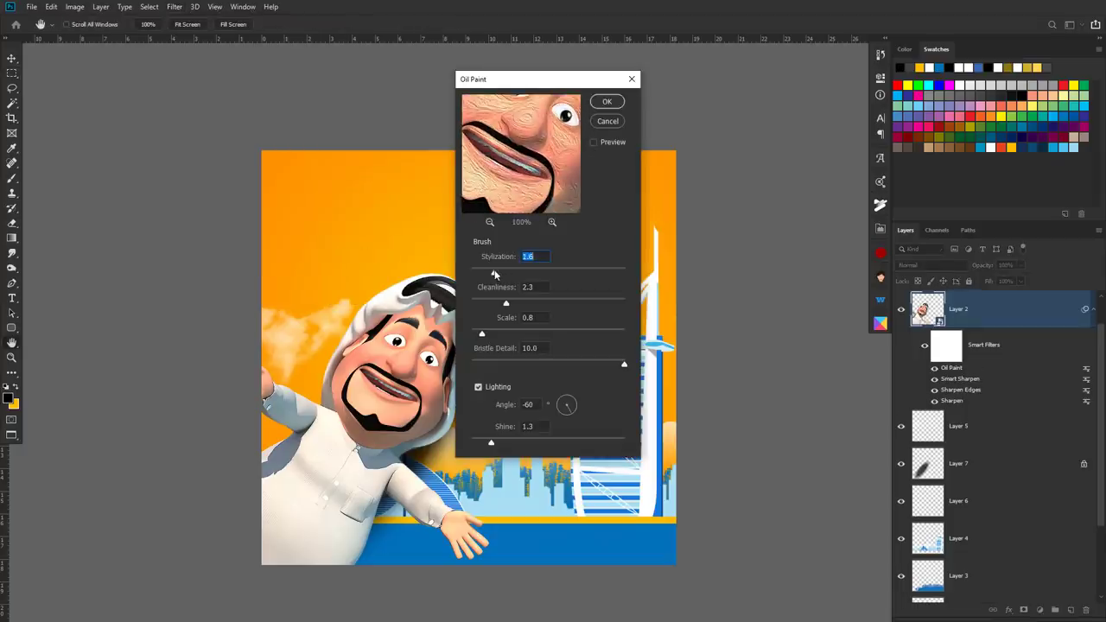
left_click_drag(478, 367, 473, 367)
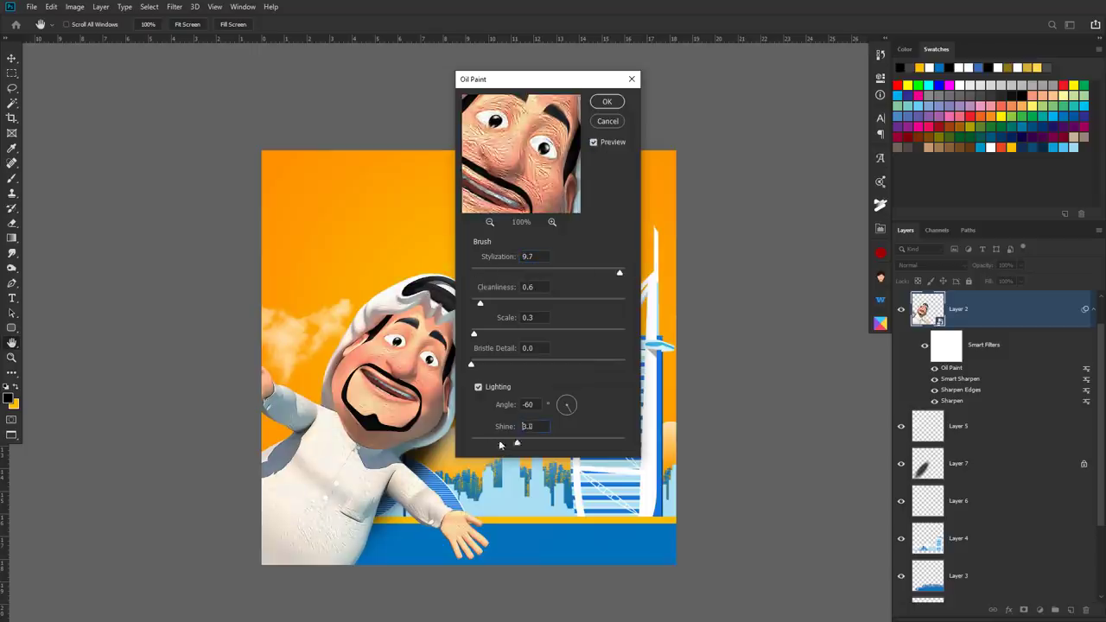
left_click_drag(480, 445, 474, 445)
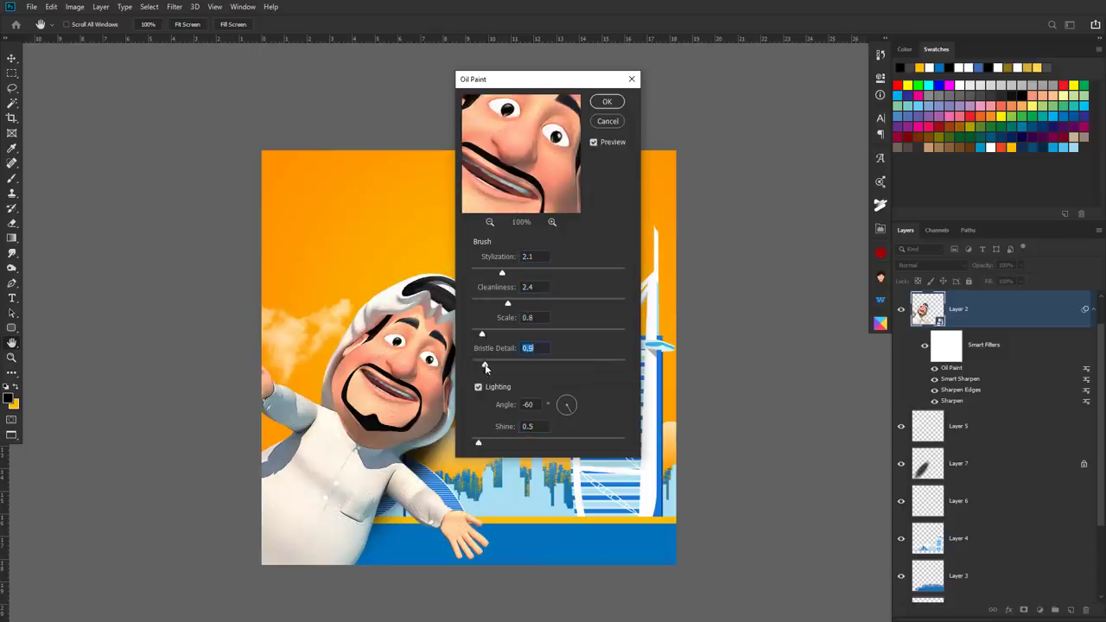
key("Return")
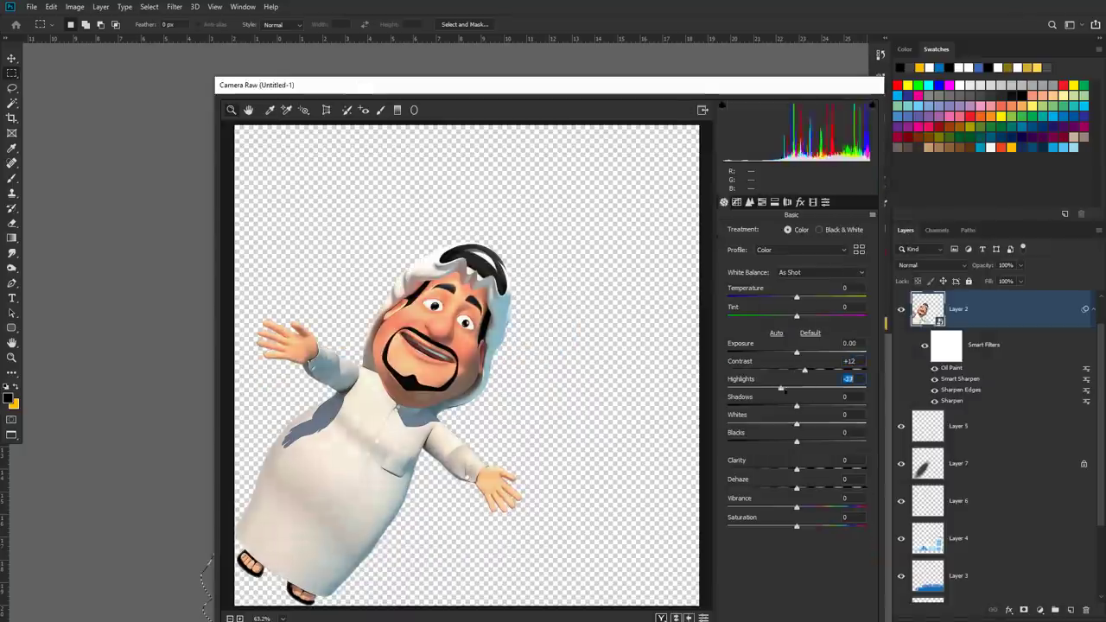
- Apply a Camera Raw filter with raised highlights and Detail sharpening Amount 19, Radius 1.0, Detail 25
left_click_drag(797, 387, 804, 388)
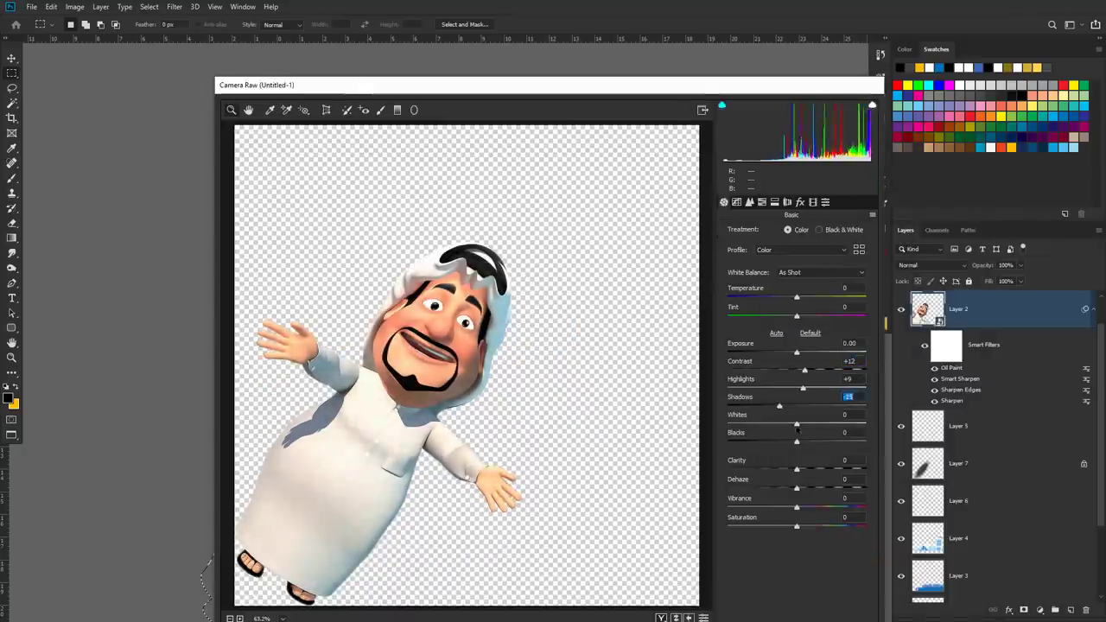
left_click(749, 201)
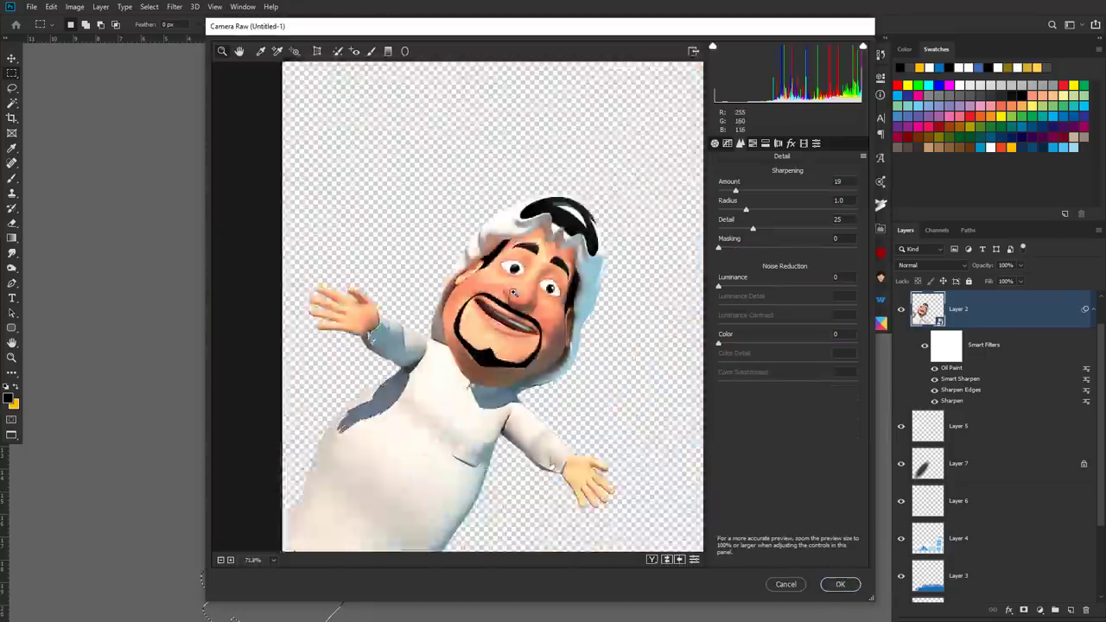
key("Return")
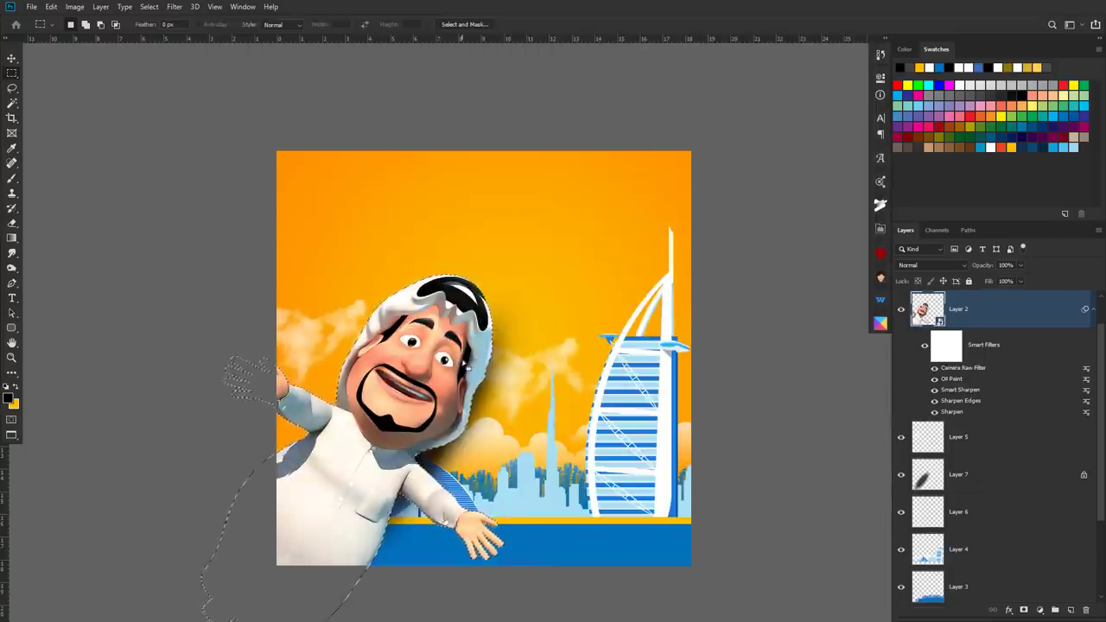
- Shade the character's robe in grey on a new layer at 42% opacity
key("ctrl+shift+alt+n")
key("b")
left_click_drag(371, 562, 469, 531)
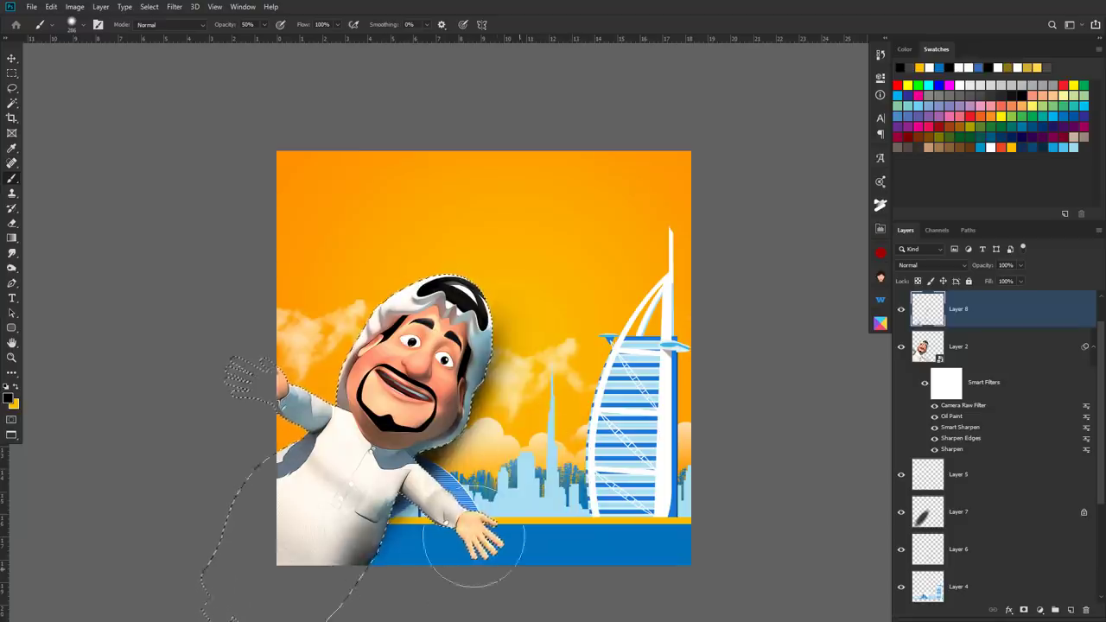
left_click_drag(346, 518, 259, 454)
left_click_drag(983, 265, 951, 266)
- Make a rectangular selection and browse to the Social folder in Save As, then cancel
key("m")
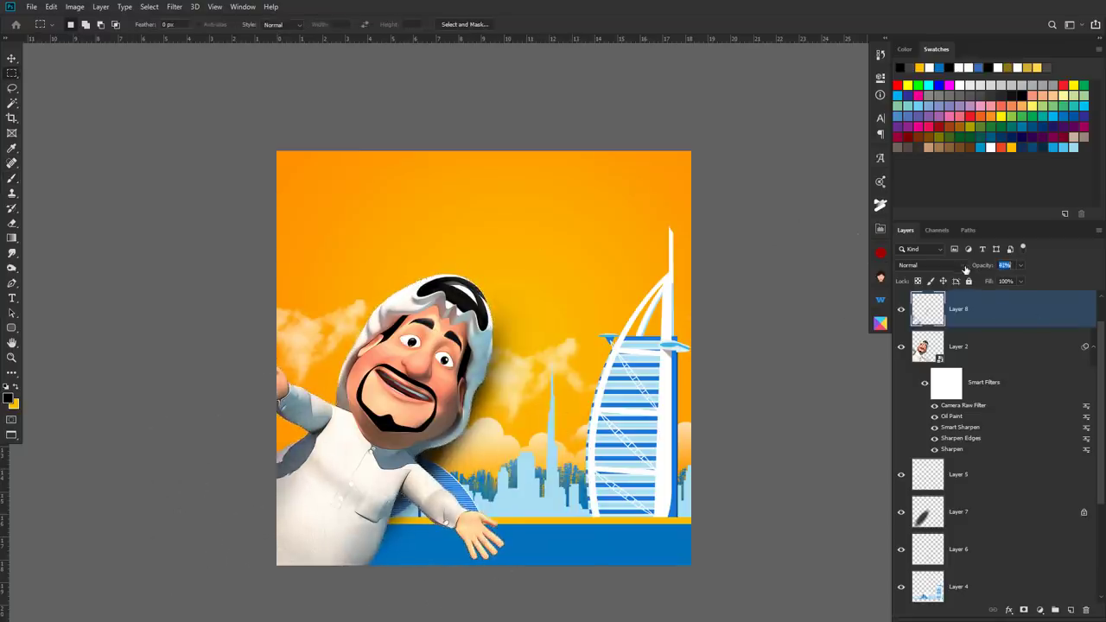
left_click_drag(518, 337, 393, 335)
key("ctrl+shift+s")
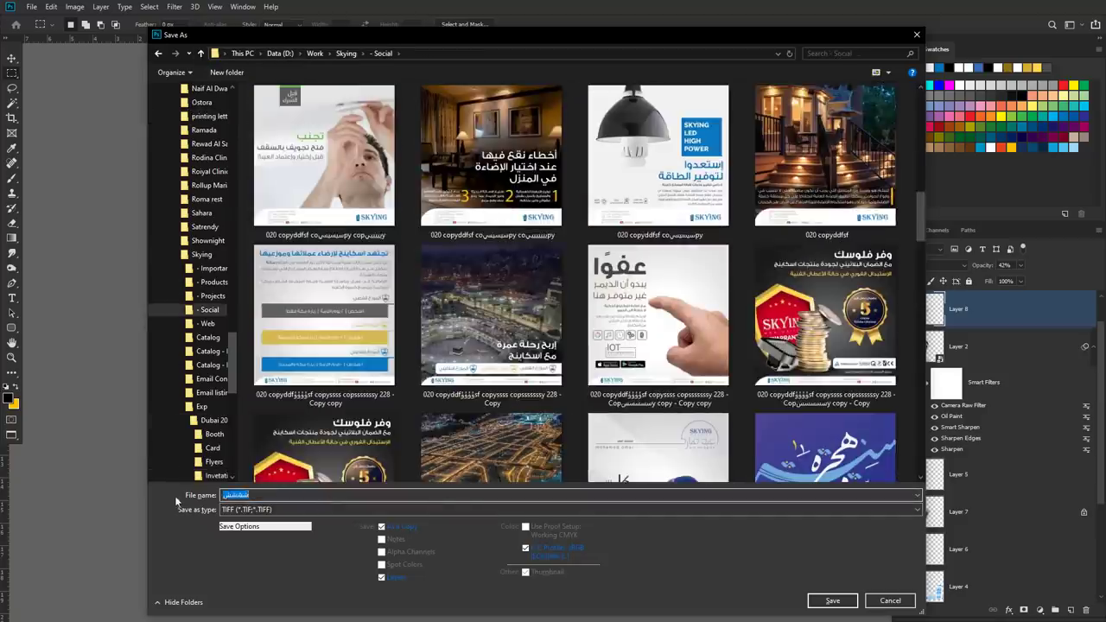
left_click(201, 53)
double_click(285, 153)
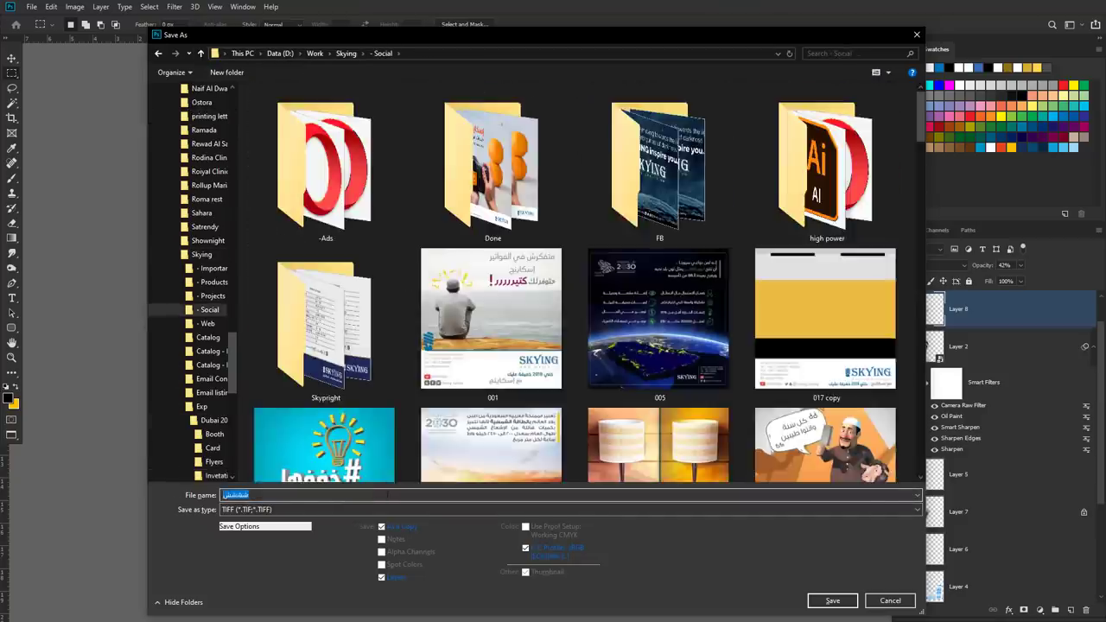
key("Escape")
- Begin a text layer near the top of the sky with the Type tool
left_click_drag(341, 338, 383, 333)
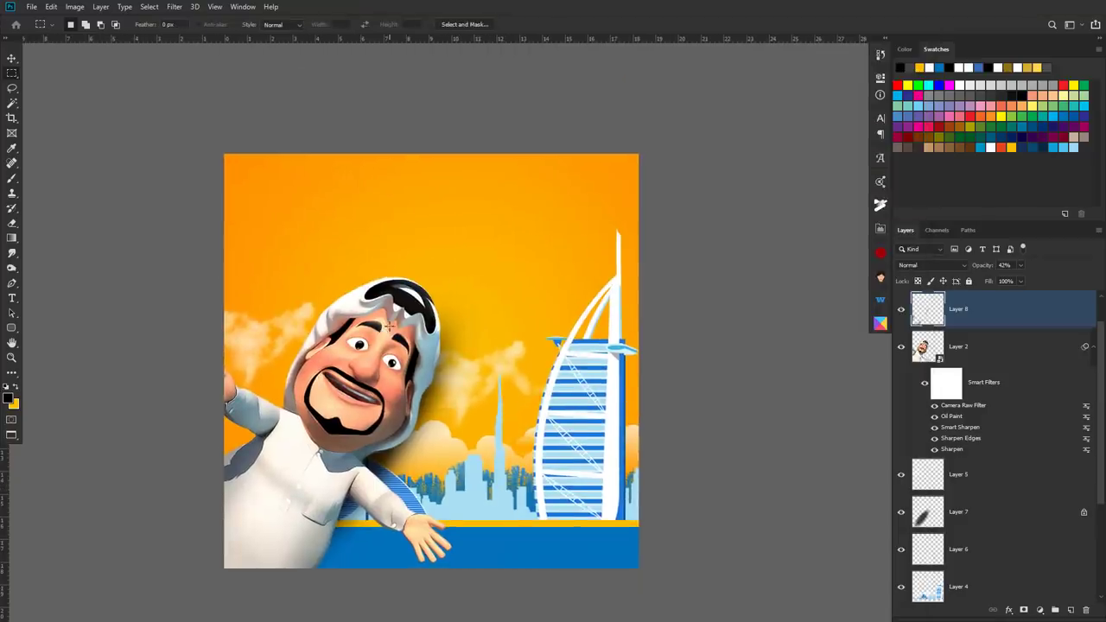
scroll(601, 338, "up", 2, "alt")
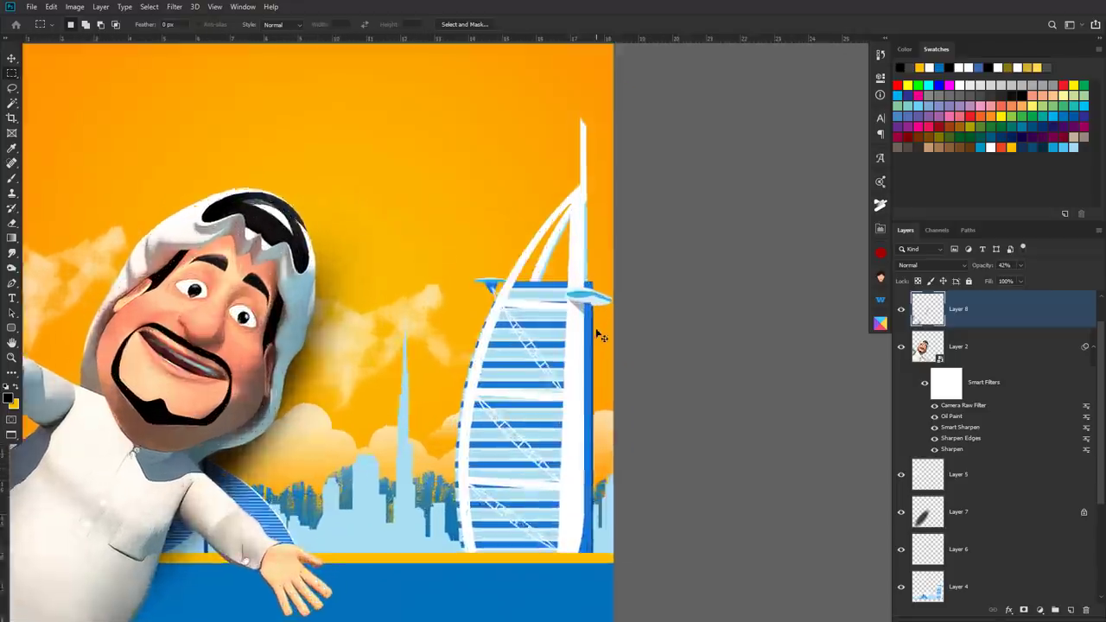
scroll(519, 332, "down", 3, "alt")
scroll(433, 328, "up", 2, "alt")
scroll(432, 328, "down", 2, "alt")
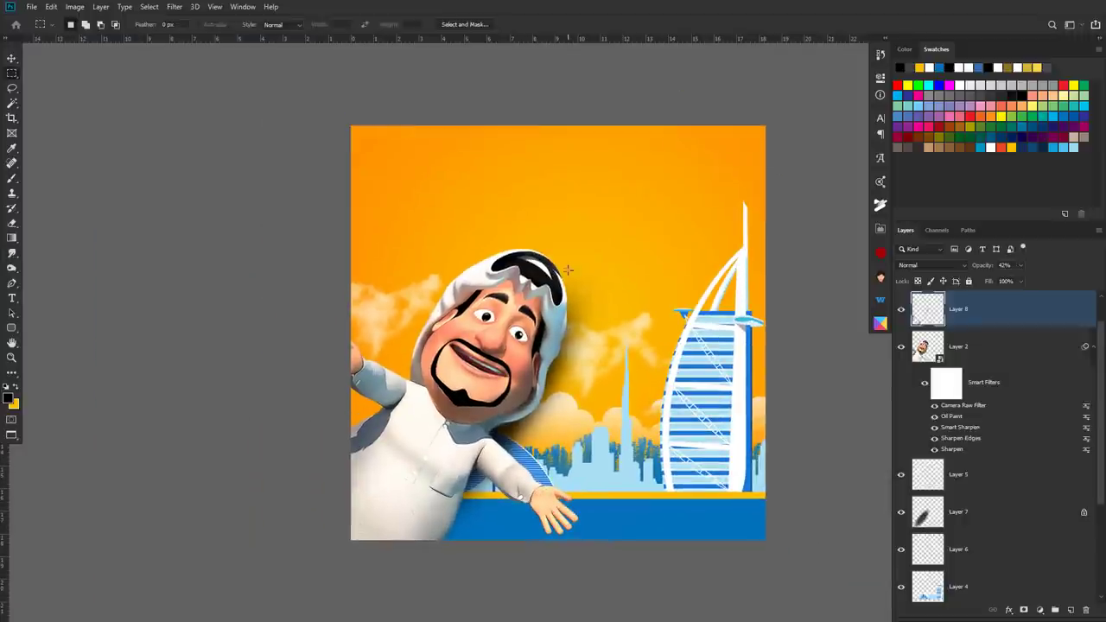
key("t")
left_click(583, 186)
type("أبو جديع")
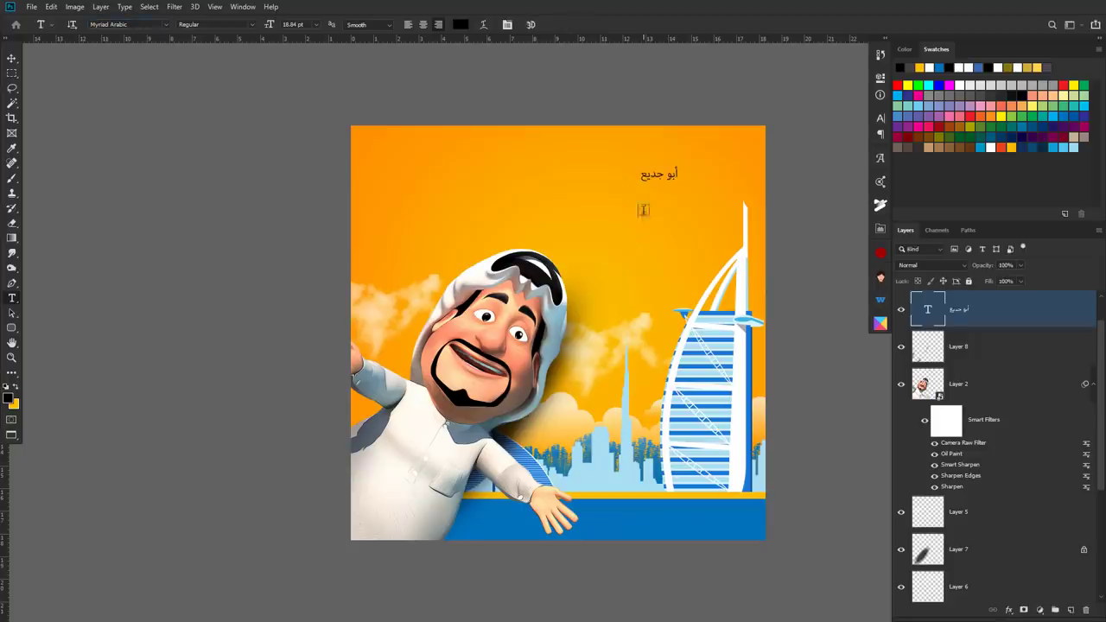
- Place the text cursor near the top for the Arabic lines, including أبو جديع and 17–19 September
left_click(643, 210)
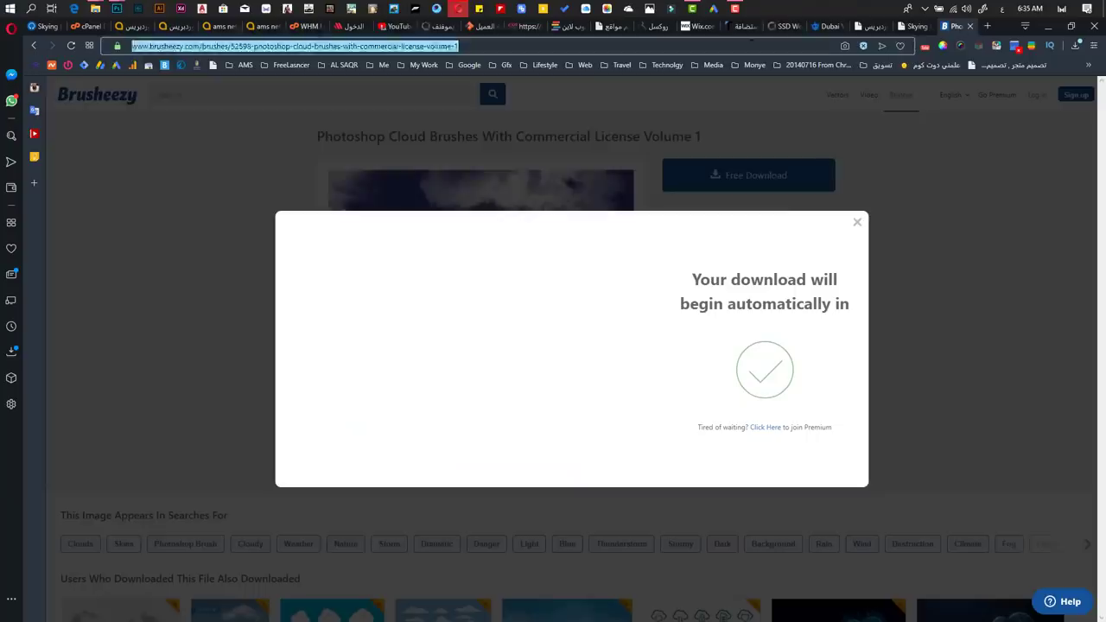
- Go to Freepik and search for 'plane'
type("freepik.com")
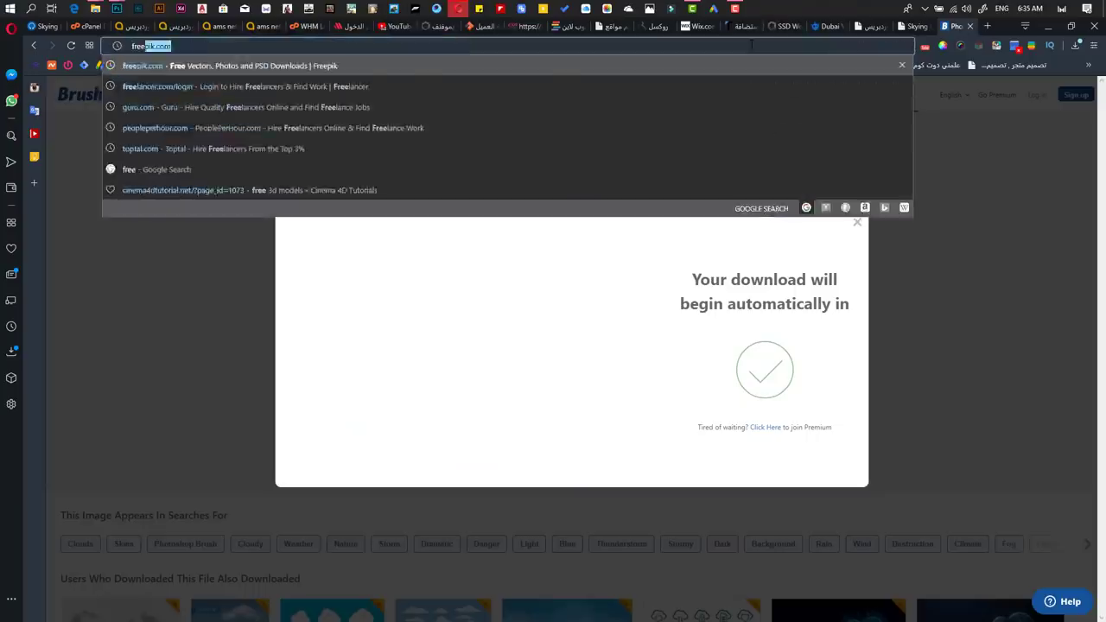
key("Return")
left_click(343, 122)
type("plane")
key("Return")
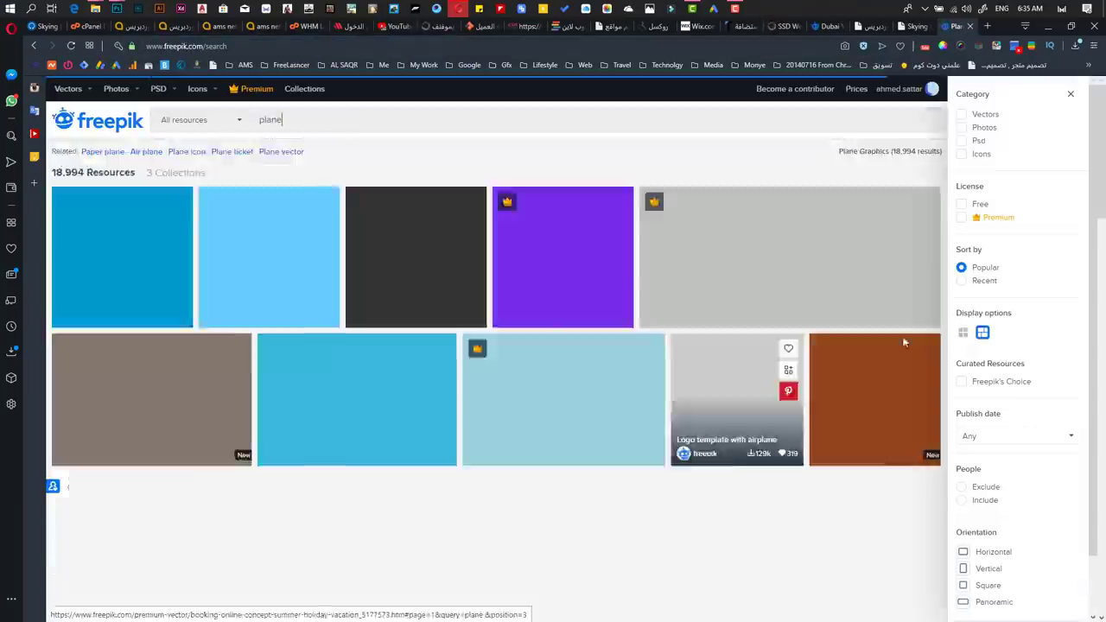
- Open the 'Travelling around the world' vector and download it for free
scroll(716, 368, "down", 4)
scroll(716, 369, "down", 5)
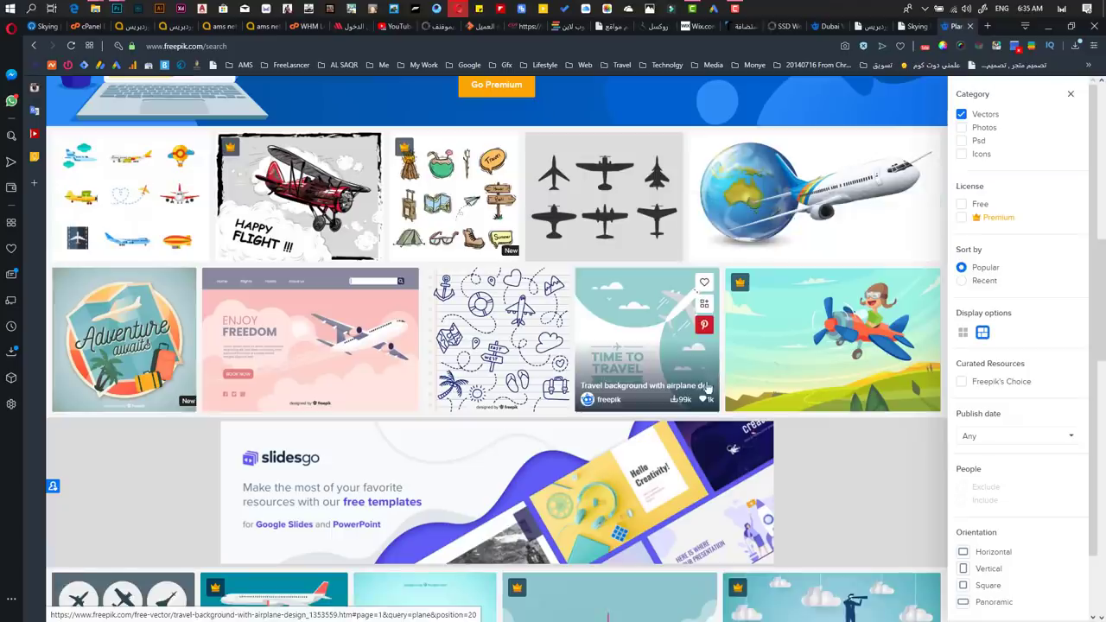
scroll(713, 383, "down", 5)
scroll(713, 382, "down", 1)
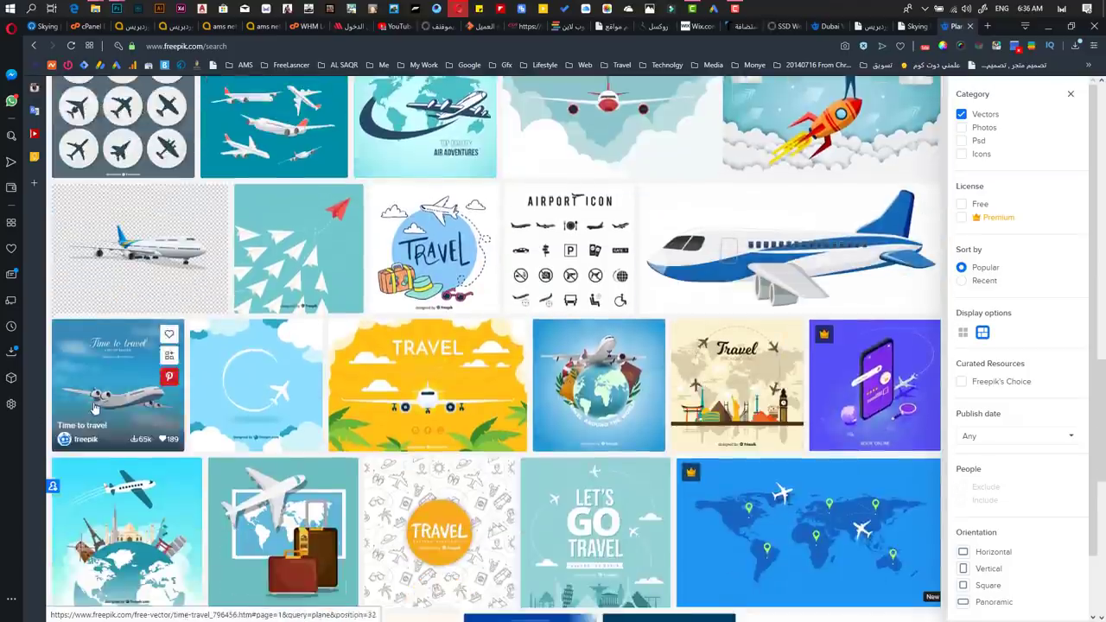
scroll(166, 508, "down", 1)
scroll(132, 420, "down", 1)
left_click(131, 389)
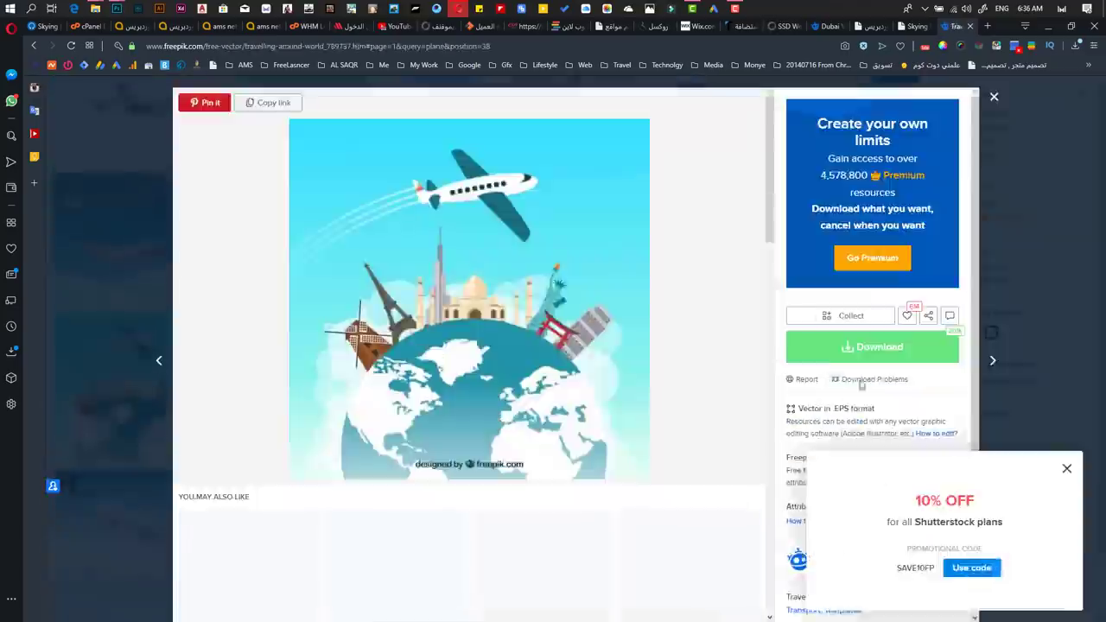
left_click(873, 347)
left_click(692, 337)
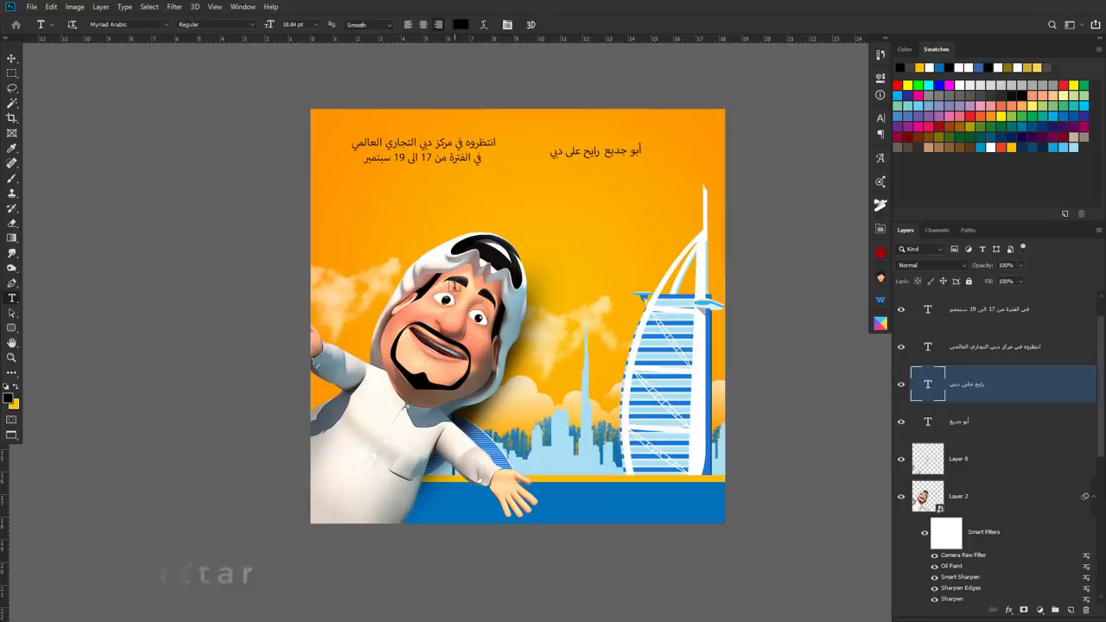
- Fill a black bar on a new layer and skew it into a banner tilted about 3°
key("m")
left_click_drag(425, 192, 662, 240)
key("ctrl+shift+alt+n")
key("alt+BackSpace")
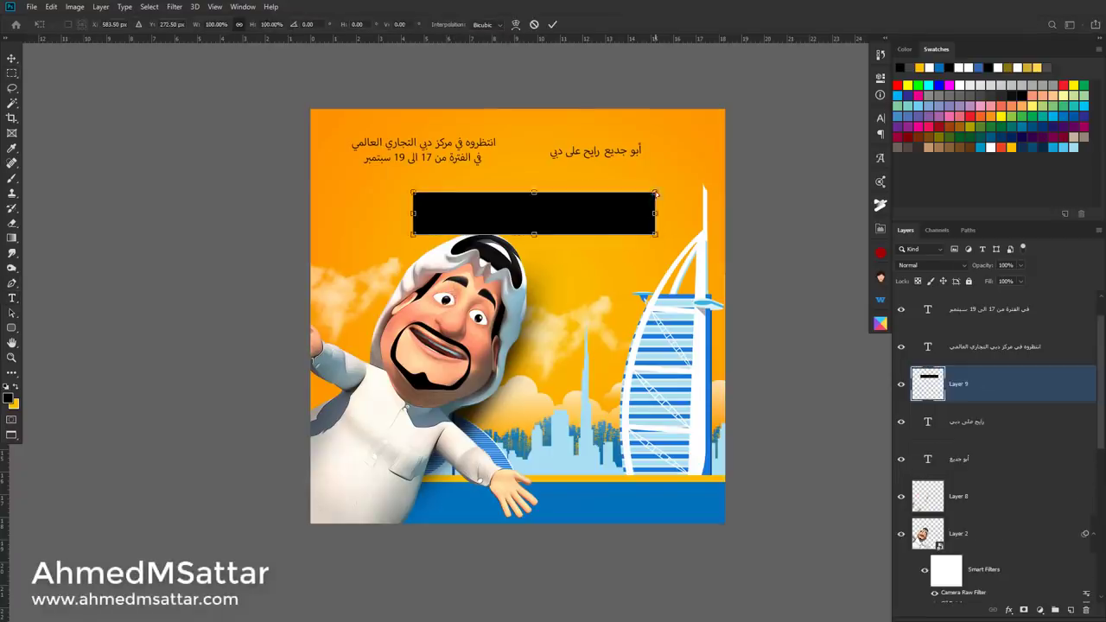
key("ctrl+t")
mouse_move(543, 193)
left_mouse_down()
mouse_move(631, 229)
mouse_move(647, 178)
left_mouse_up()
left_click_drag(722, 185, 735, 172)
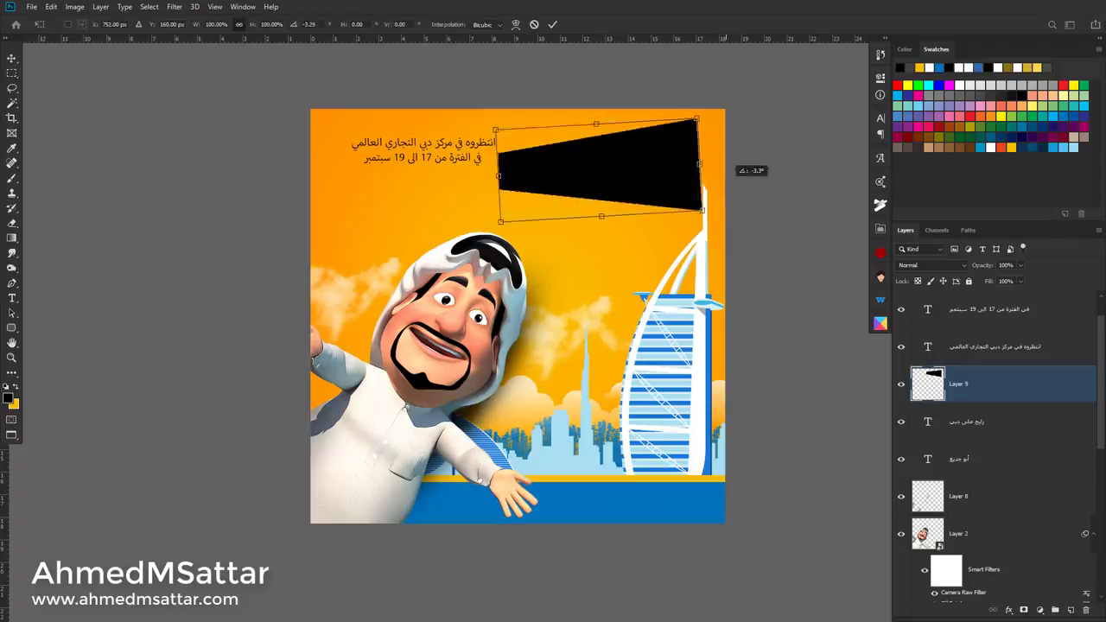
key("Return")
- Bring the أبو جديع title to the top and set it in GE Meem Medium
right_click(641, 199)
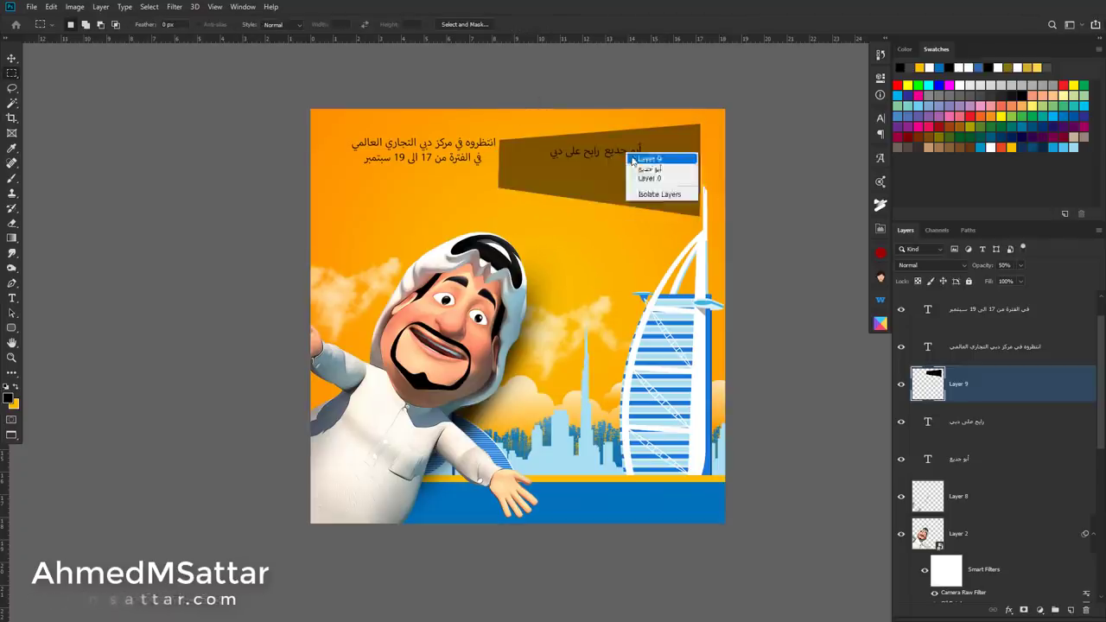
left_click(630, 167)
key("ctrl+shift+bracketright")
key("t")
left_click(605, 178)
key("ctrl+a")
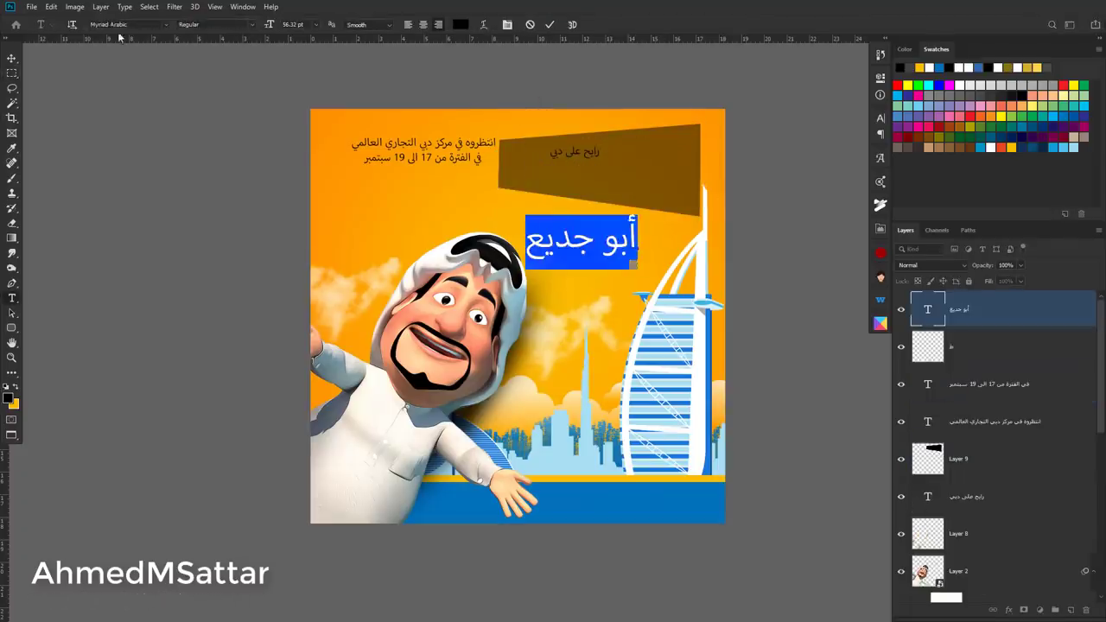
left_click(166, 24)
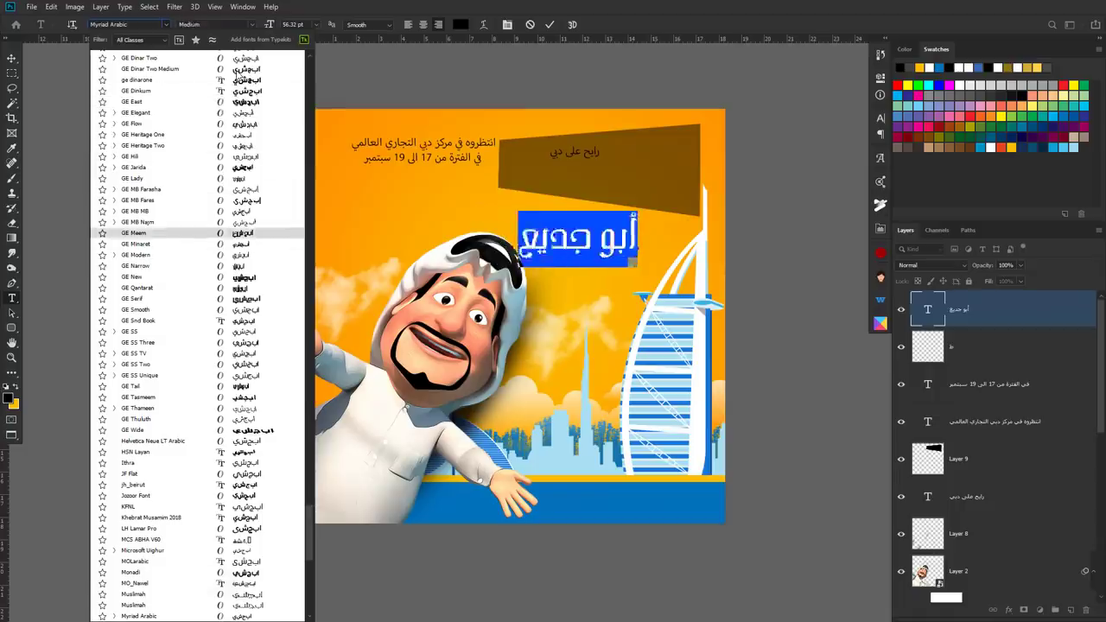
left_click(134, 232)
left_click(569, 203)
- Set رايح على دبي in GE SS Two below the title, and enlarge the title
left_click(622, 169)
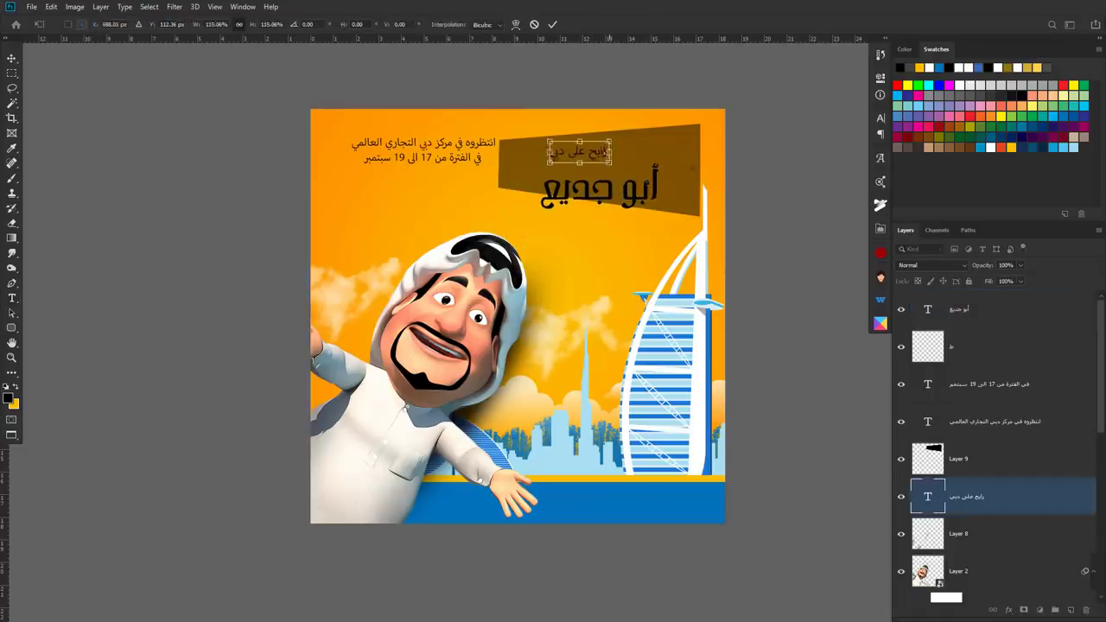
left_click_drag(572, 152, 570, 219)
left_click(571, 220)
key("ctrl+a")
left_click(166, 24)
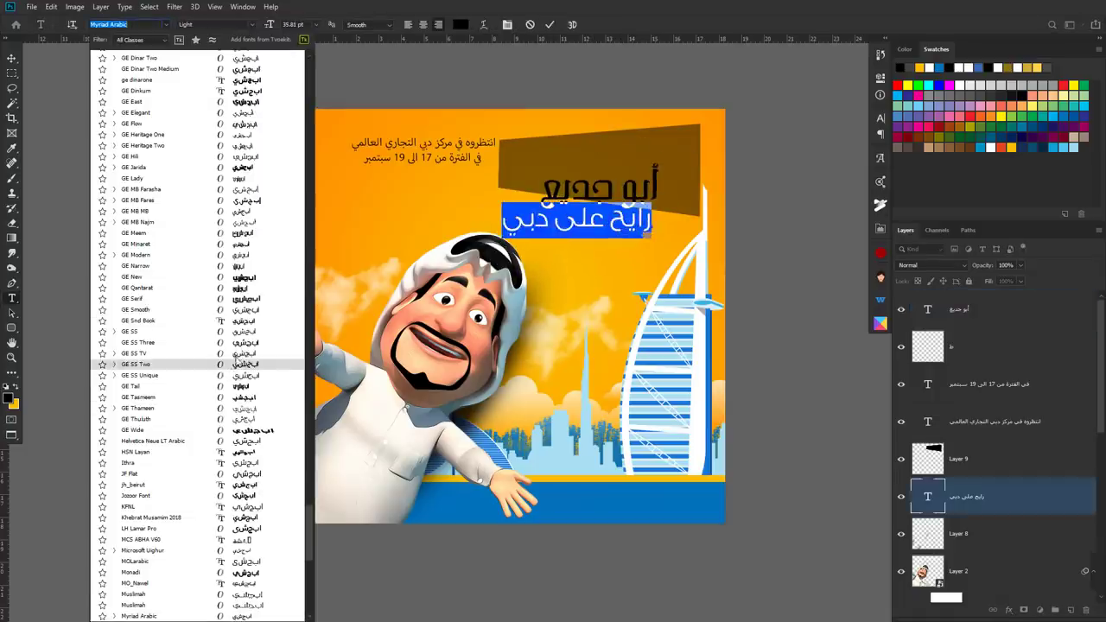
left_click(235, 364)
left_click_drag(617, 190, 618, 177)
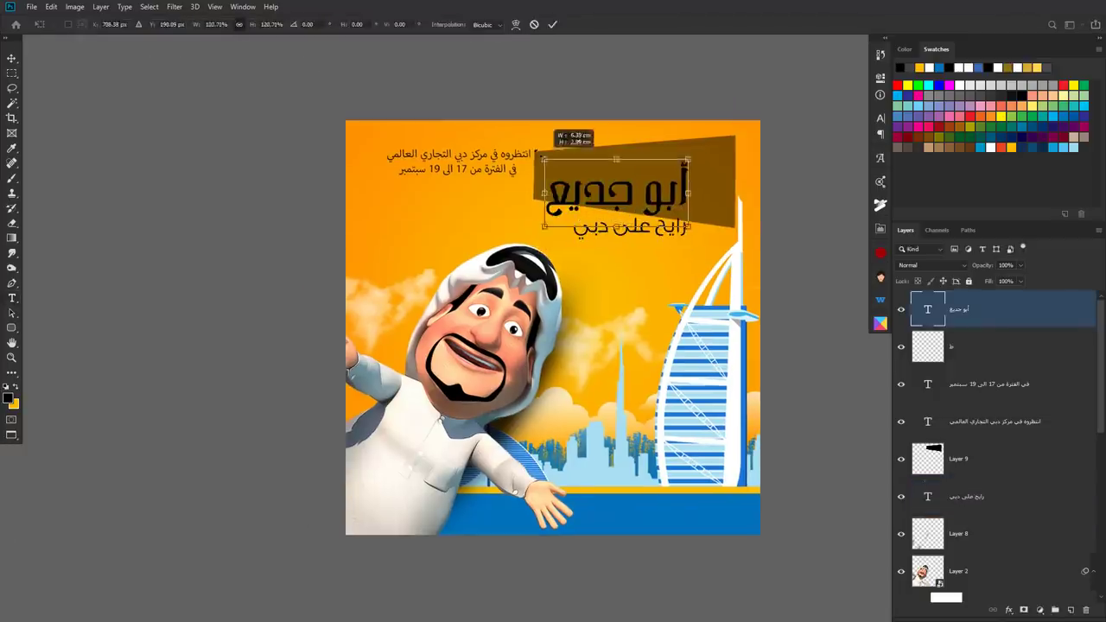
left_click_drag(672, 228, 677, 267)
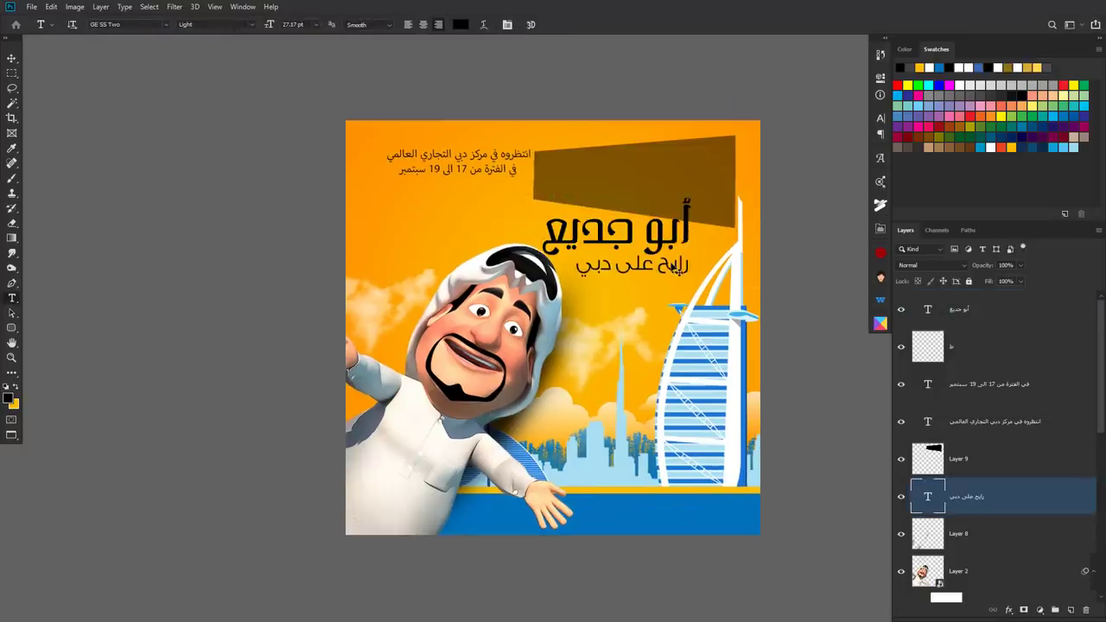
- Place the subtitle layer just below the title and add a stroke in the title's layer styles
left_click(1003, 310)
double_click(1020, 310)
key("Escape")
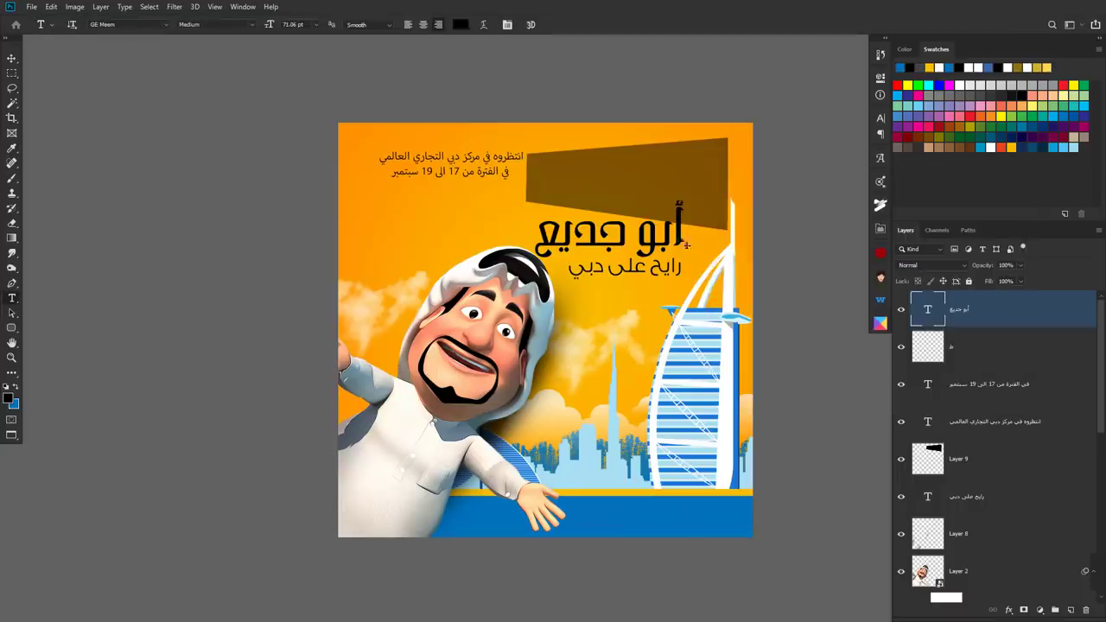
left_click(627, 267, "ctrl")
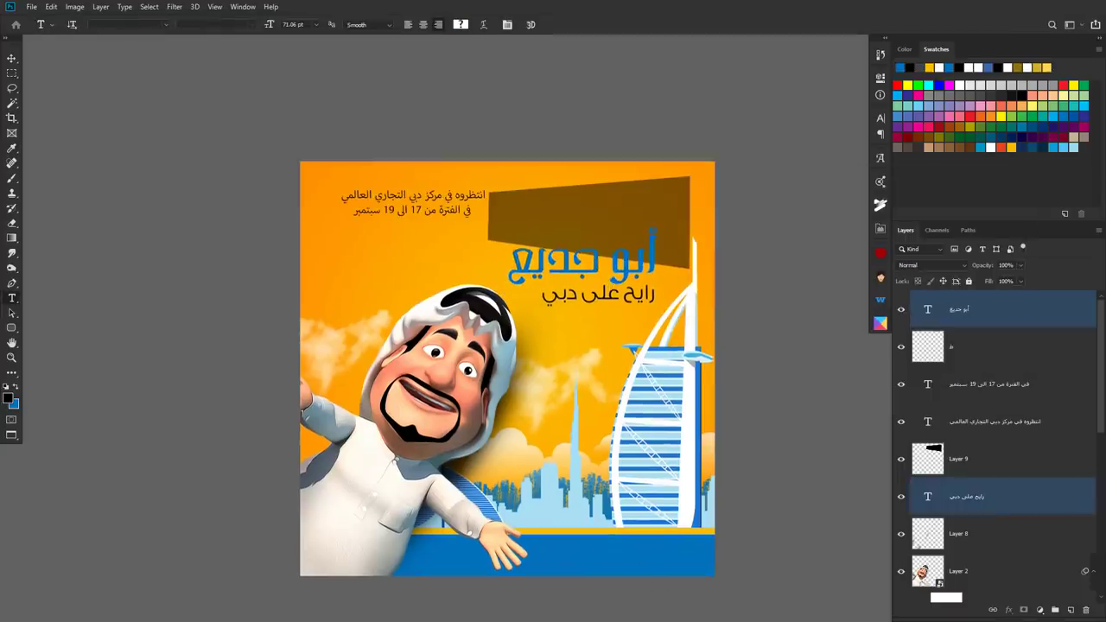
left_click_drag(968, 496, 994, 320)
double_click(994, 320)
left_click(771, 217)
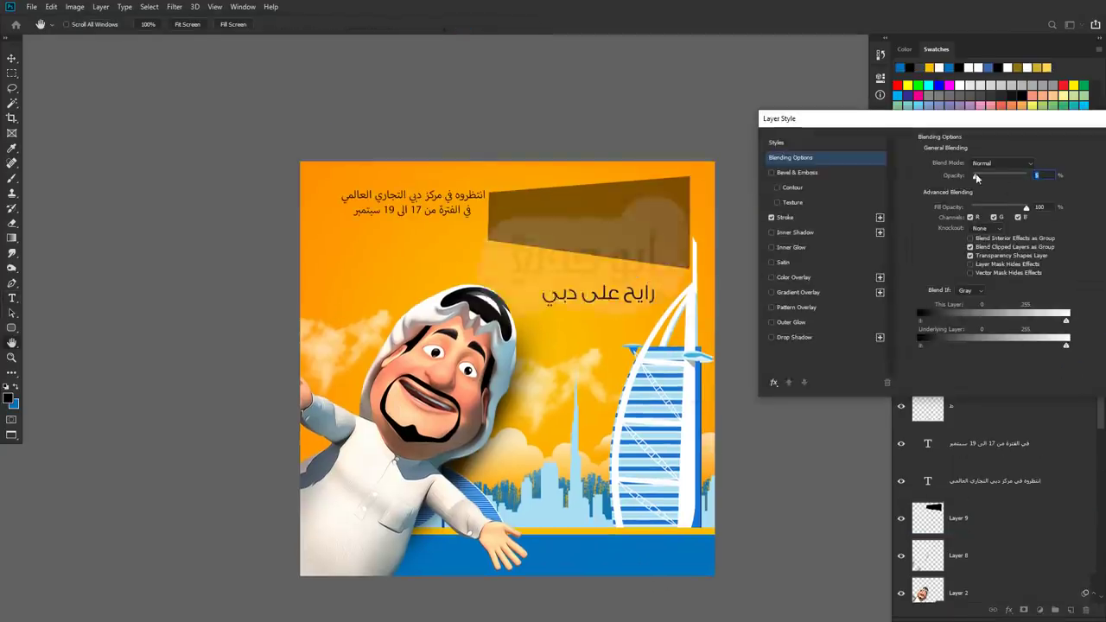
- Try a thinner white stroke and a bevel on the title, then turn both off
left_click(858, 217)
left_click(963, 164)
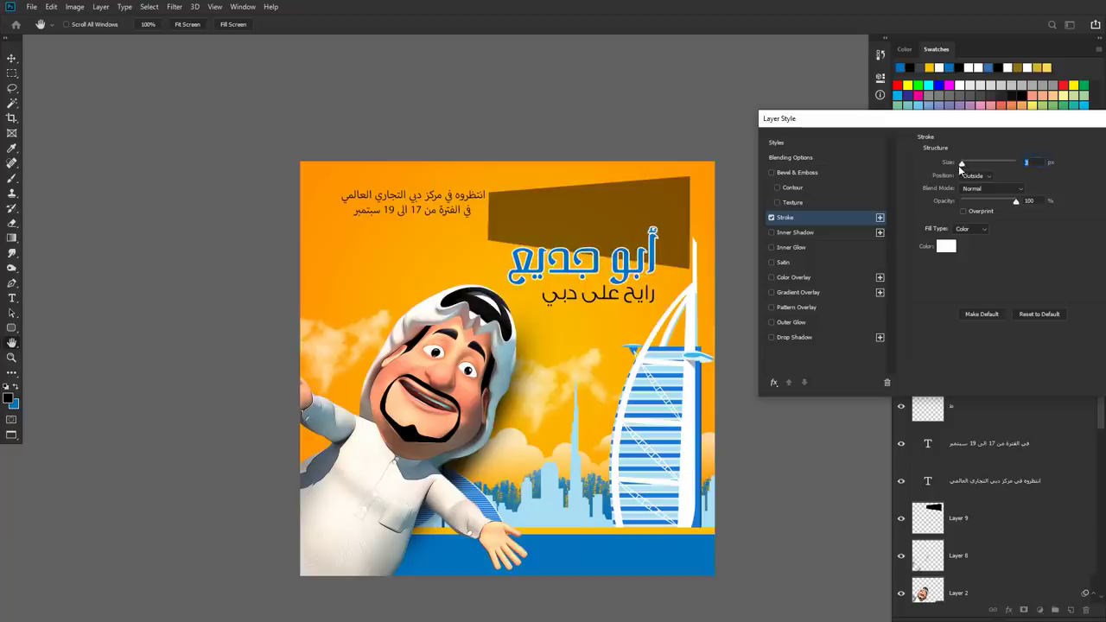
left_click(797, 173)
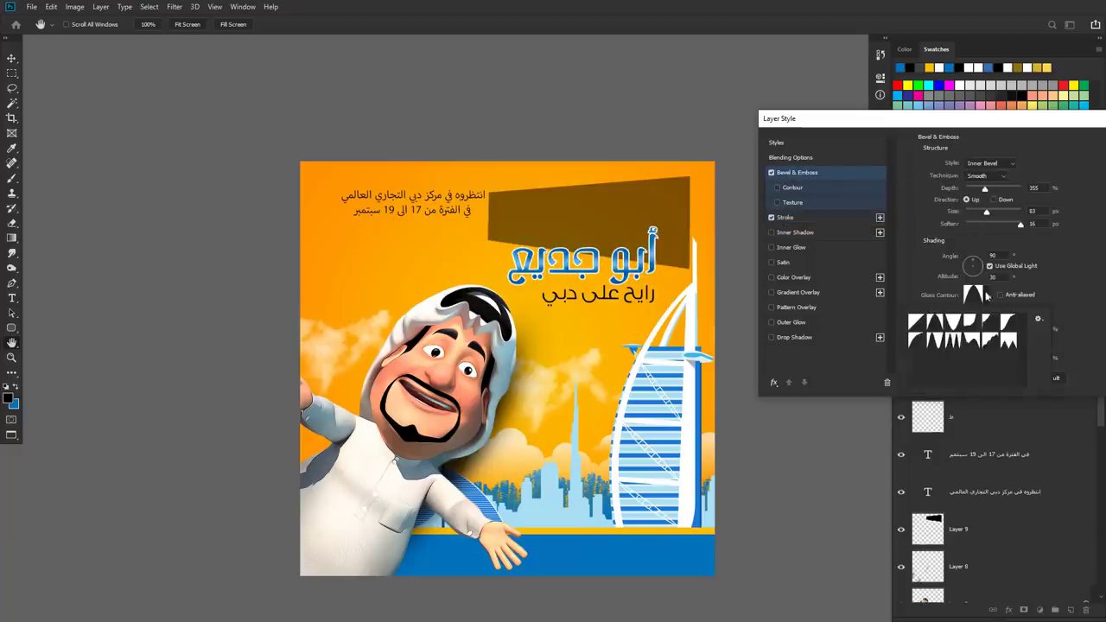
left_click(772, 173)
left_click(772, 217)
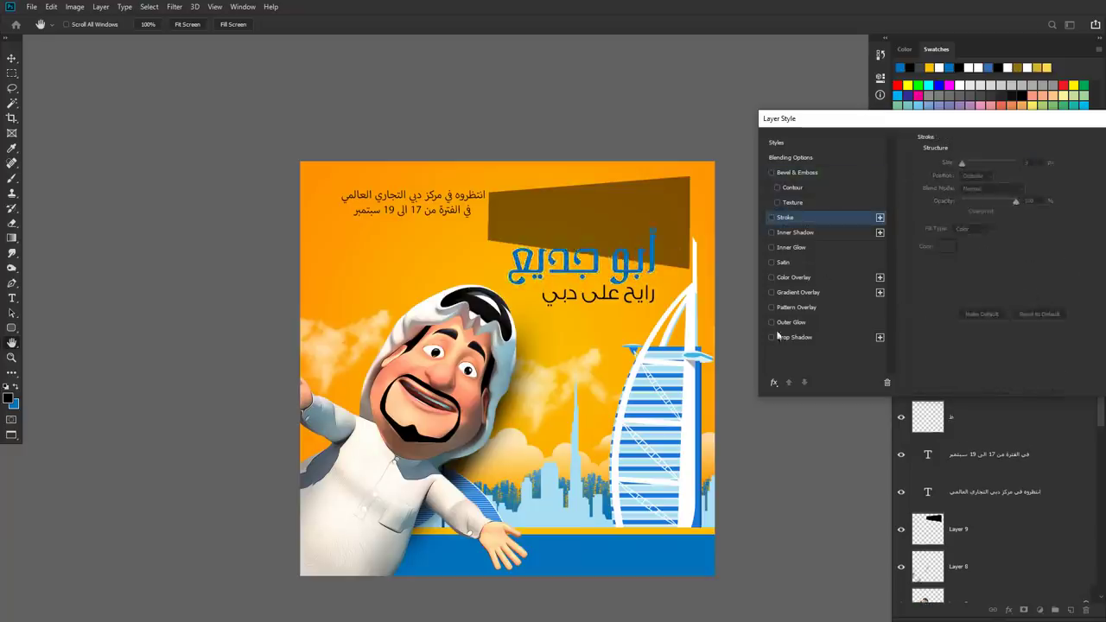
- Give the headline a darker orange-brown drop shadow and apply the style
left_click(794, 337)
left_click(992, 165)
left_click(976, 177)
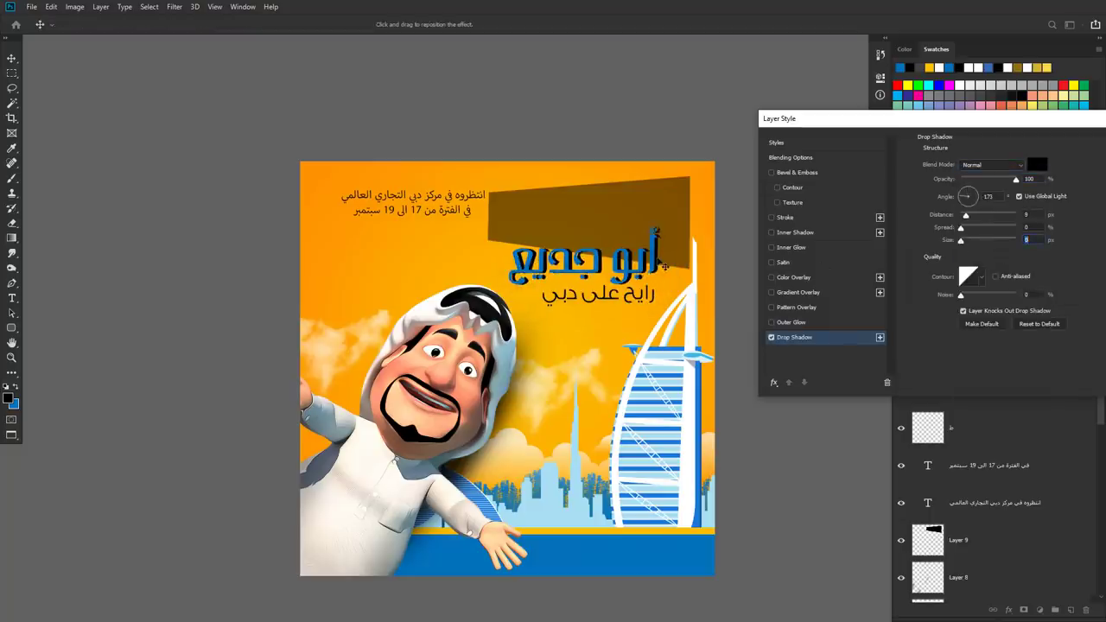
left_click(1037, 165)
left_click(830, 242)
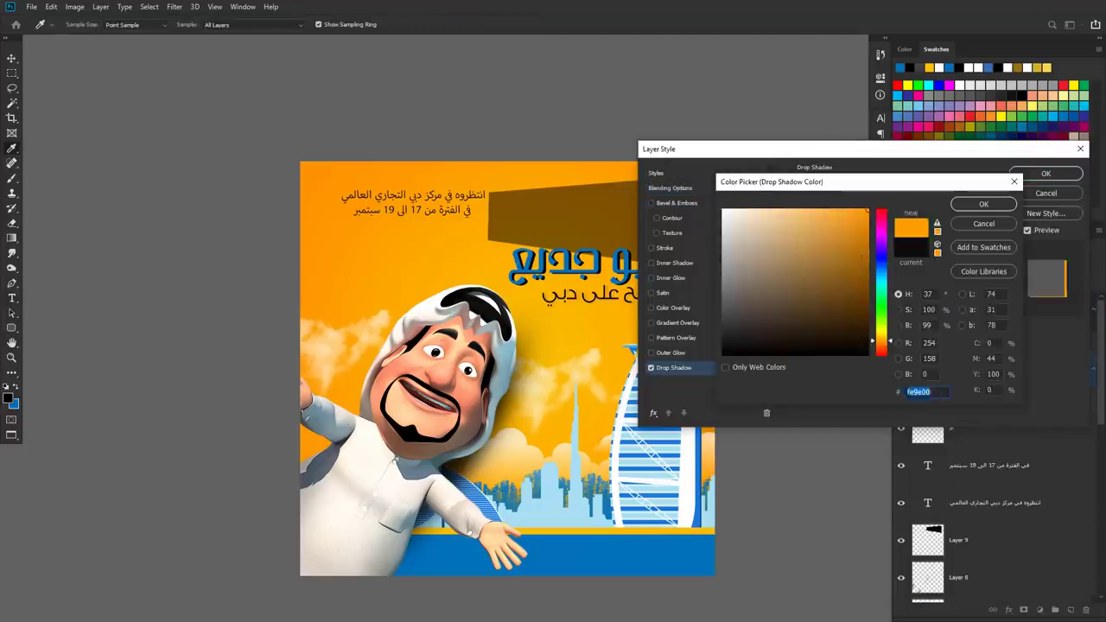
key("Return")
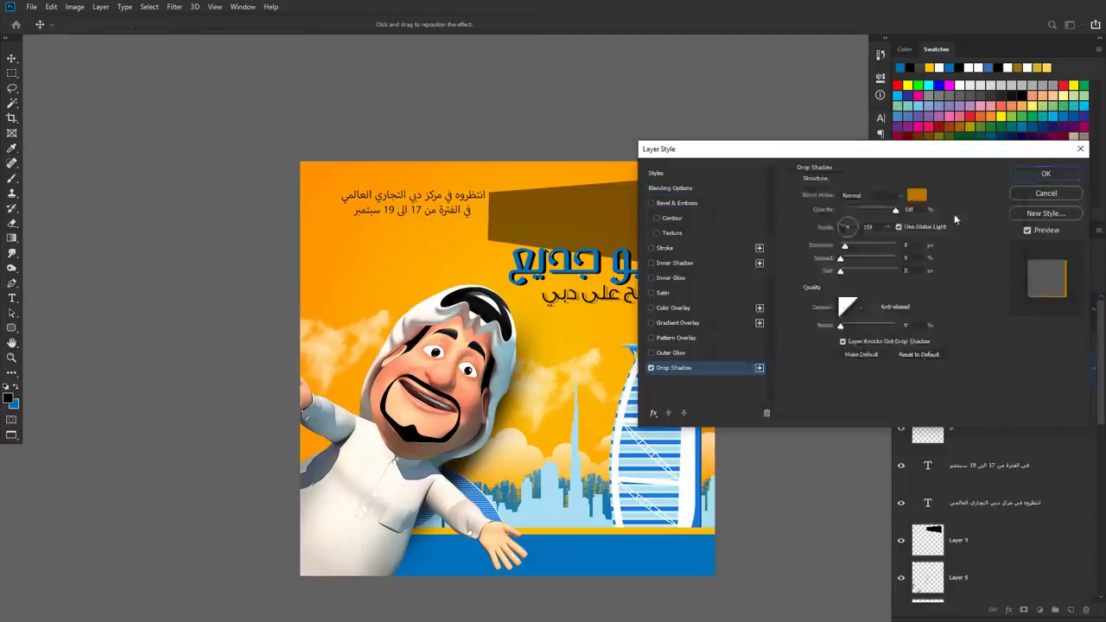
key("Return")
key("ctrl+t")
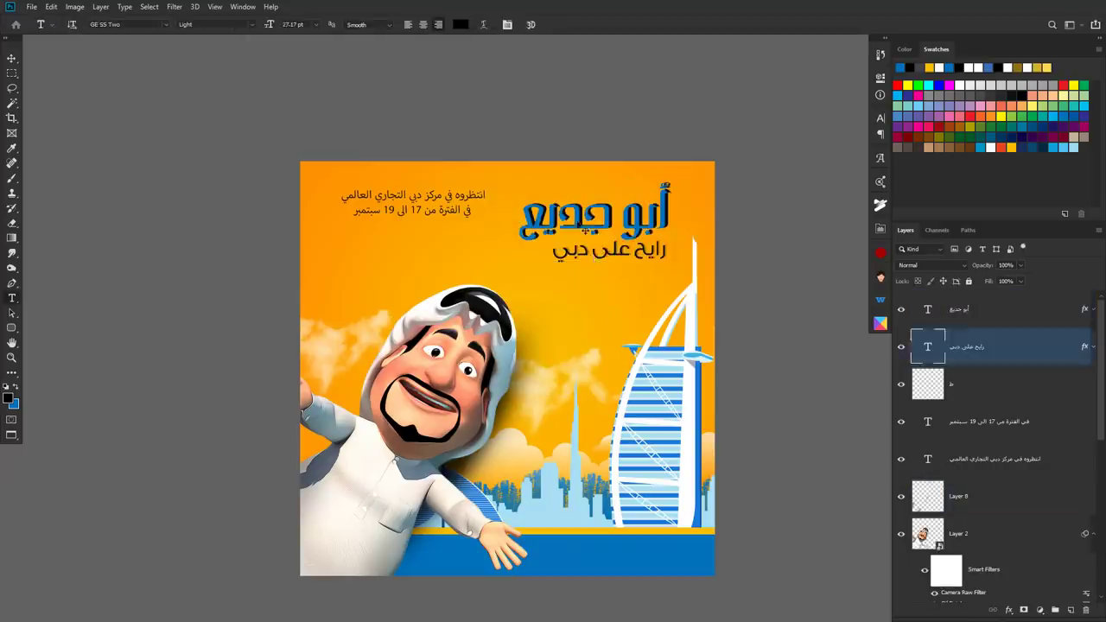
- Tilt the headline about 10°, lighten the upper-right orange and move the left clouds upward
left_click_drag(667, 207, 683, 234)
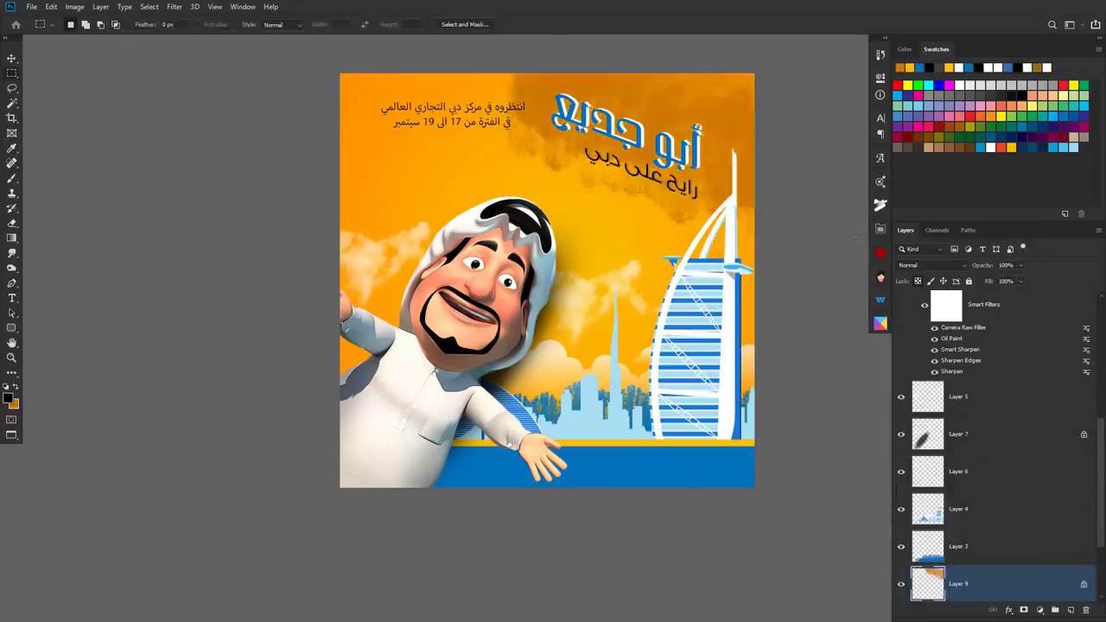
left_click_drag(982, 265, 959, 268)
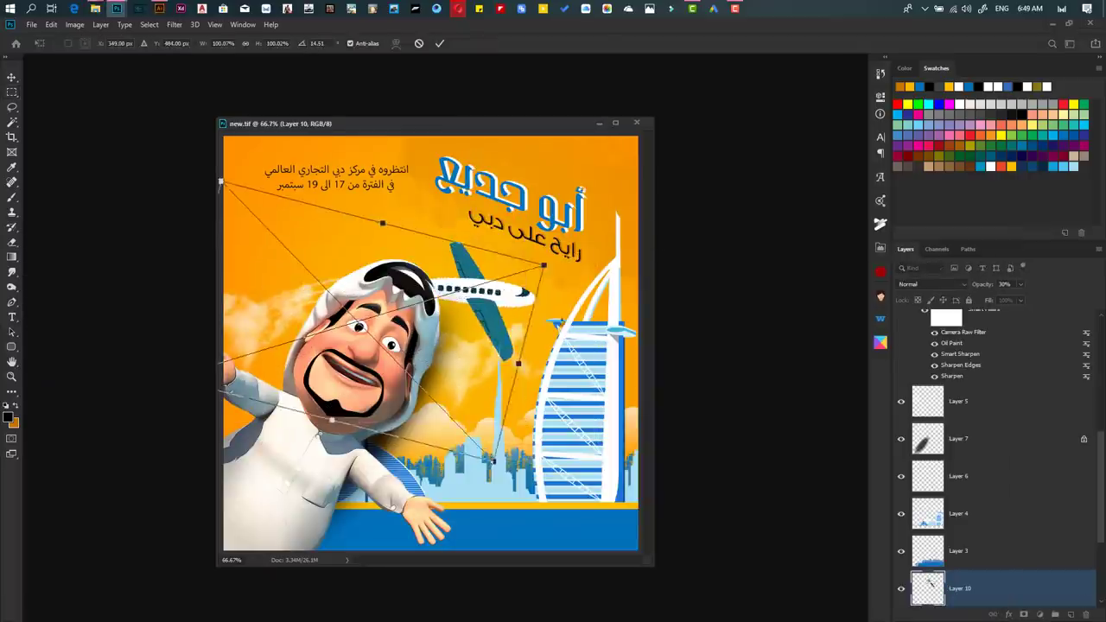
left_click_drag(221, 290, 223, 244)
type("ge ss")
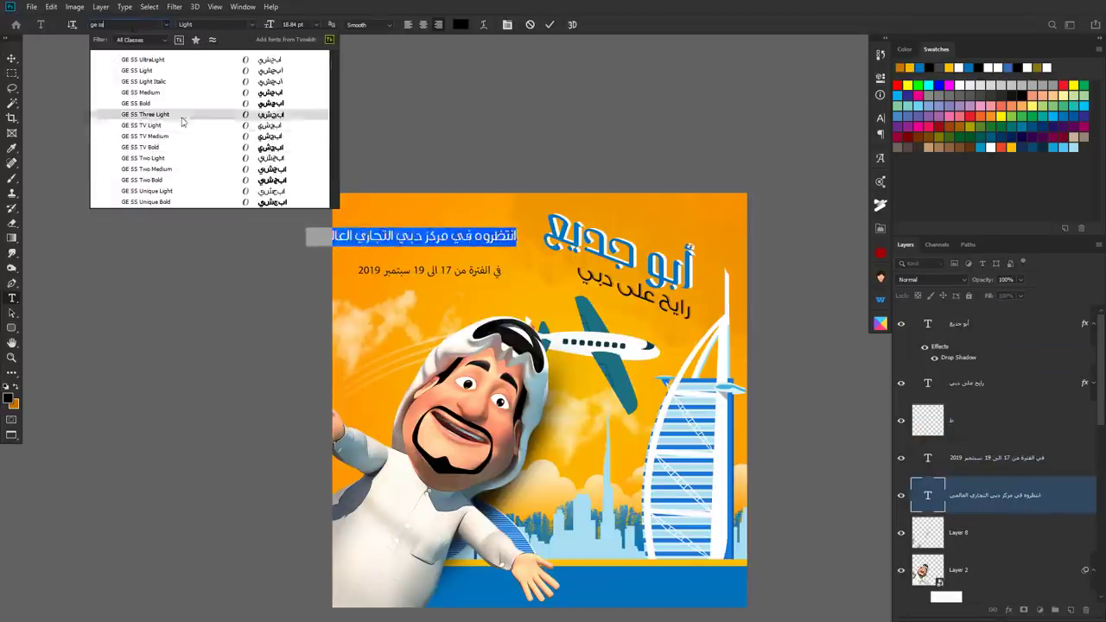
- Set both Arabic info lines, including the date line, in GE SS Three Light
left_click(145, 114)
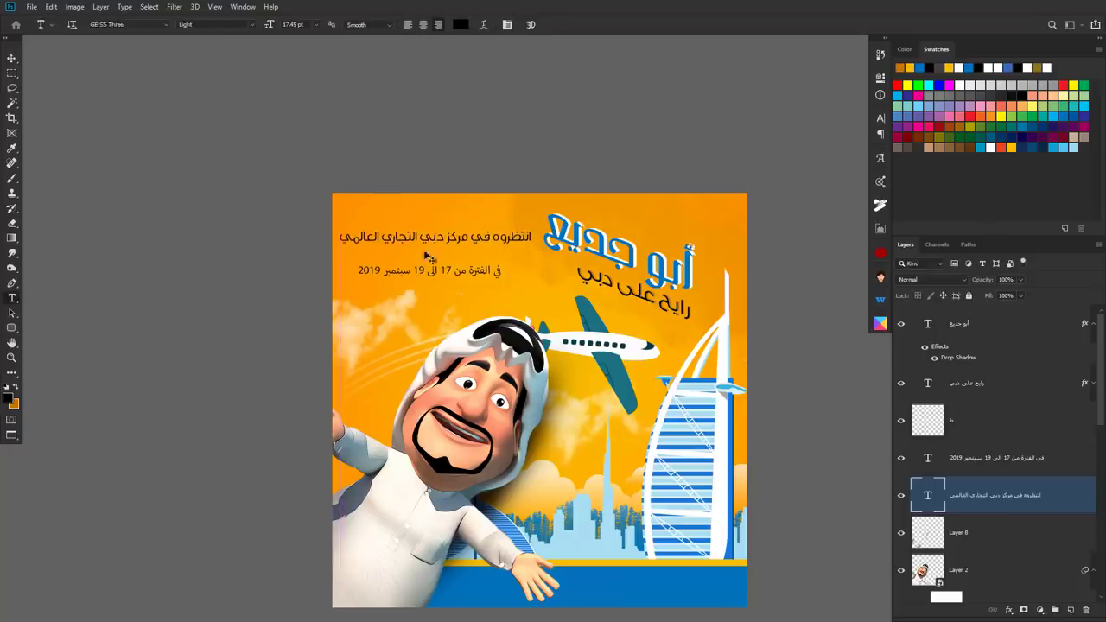
left_click_drag(424, 256, 359, 271)
left_click(130, 25)
type("bade")
left_click(156, 114)
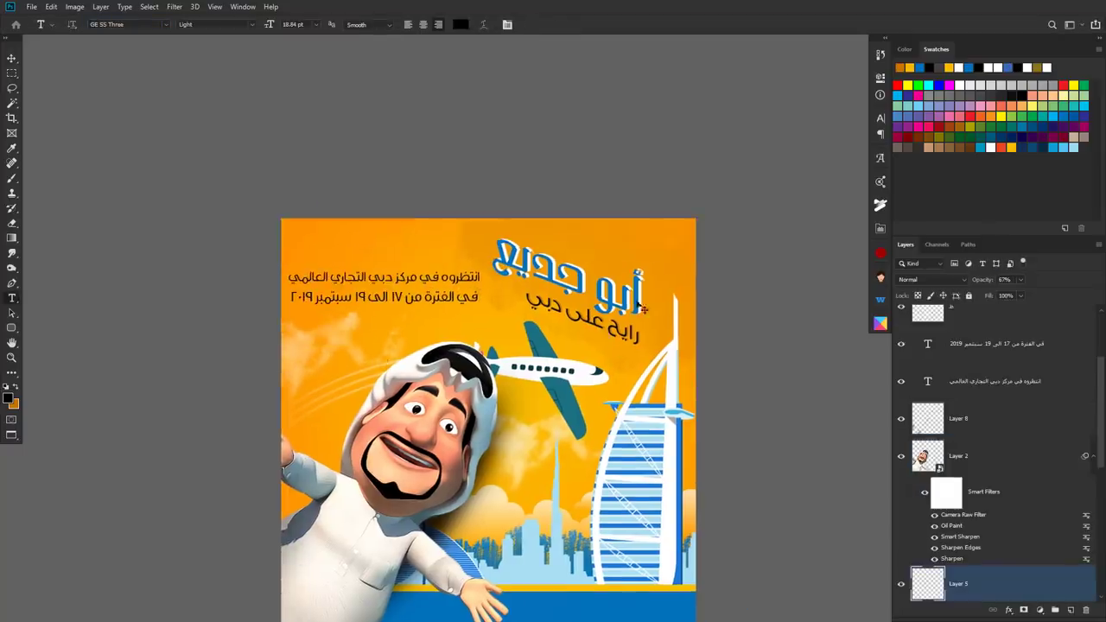
- Move both info lines to the upper left and nudge the headline into place
mouse_move(531, 286)
left_mouse_down()
mouse_move(542, 277)
mouse_move(332, 147)
left_mouse_up()
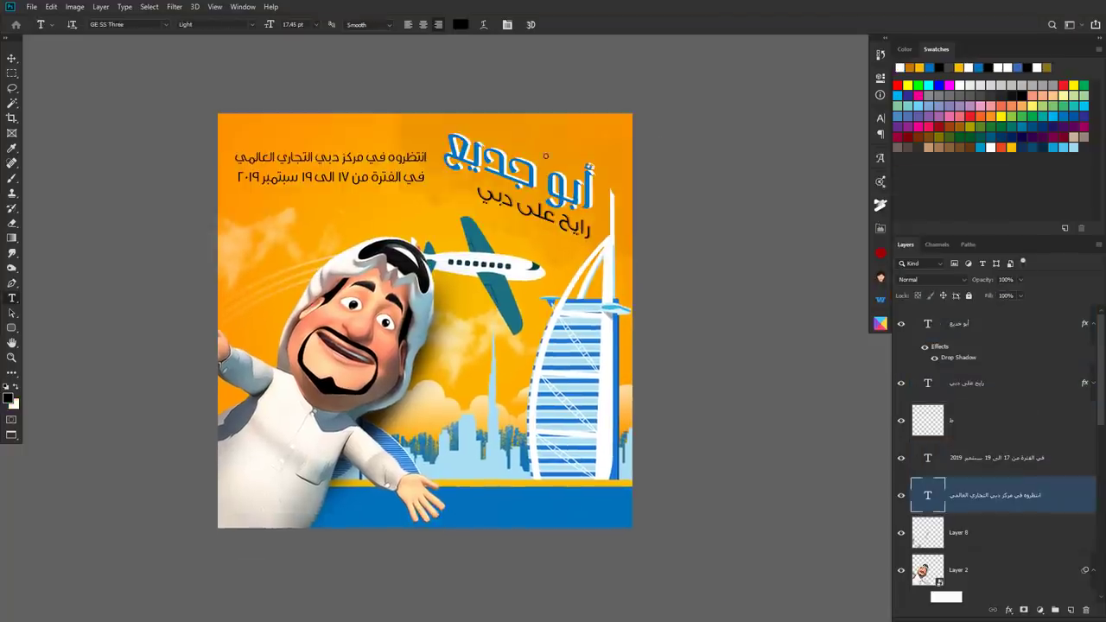
left_click_drag(347, 189, 415, 261)
left_click(415, 261)
left_click(450, 188, "ctrl+shift")
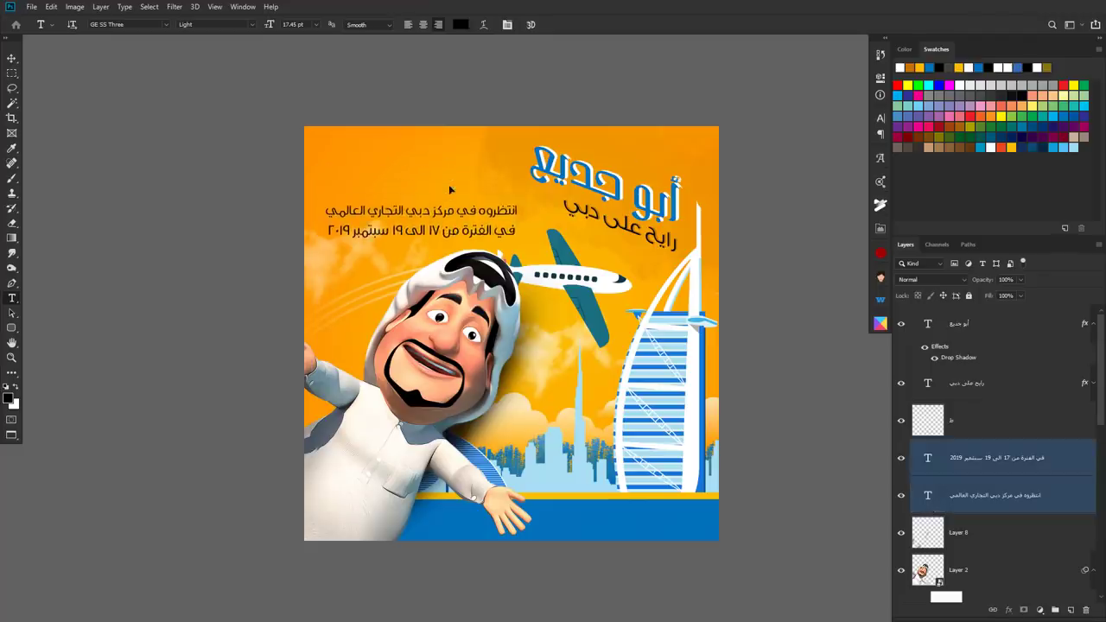
left_click(605, 177, "ctrl")
left_click(635, 235, "ctrl+shift")
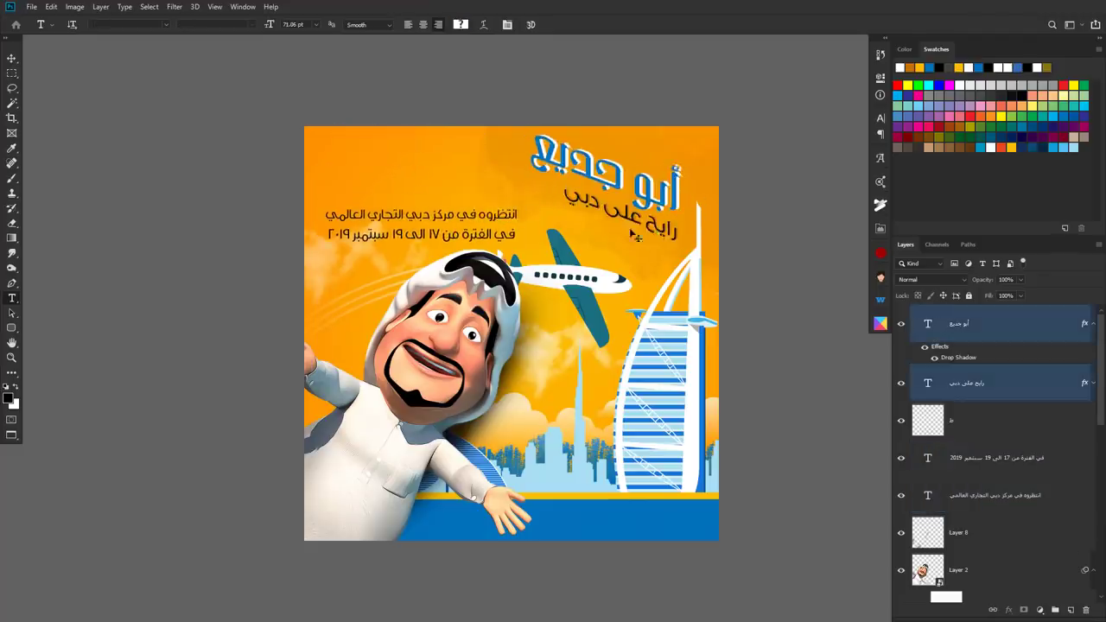
left_click(424, 222, "ctrl")
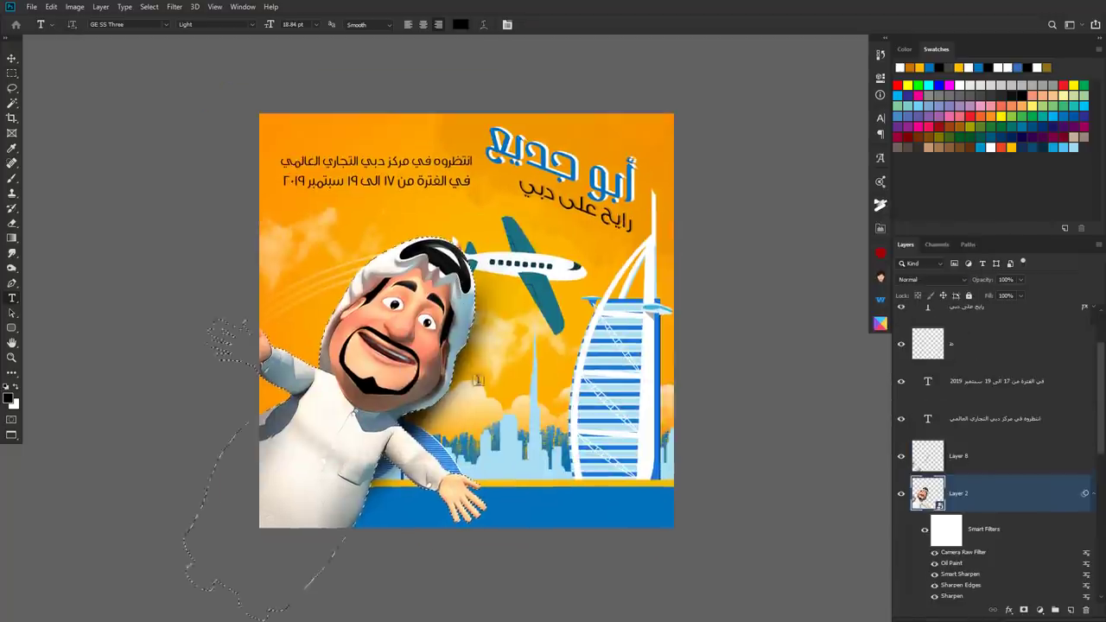
- Light the character layer with a Lighting Effects spotlight enlarged over his face and body
key("m")
left_click(174, 6)
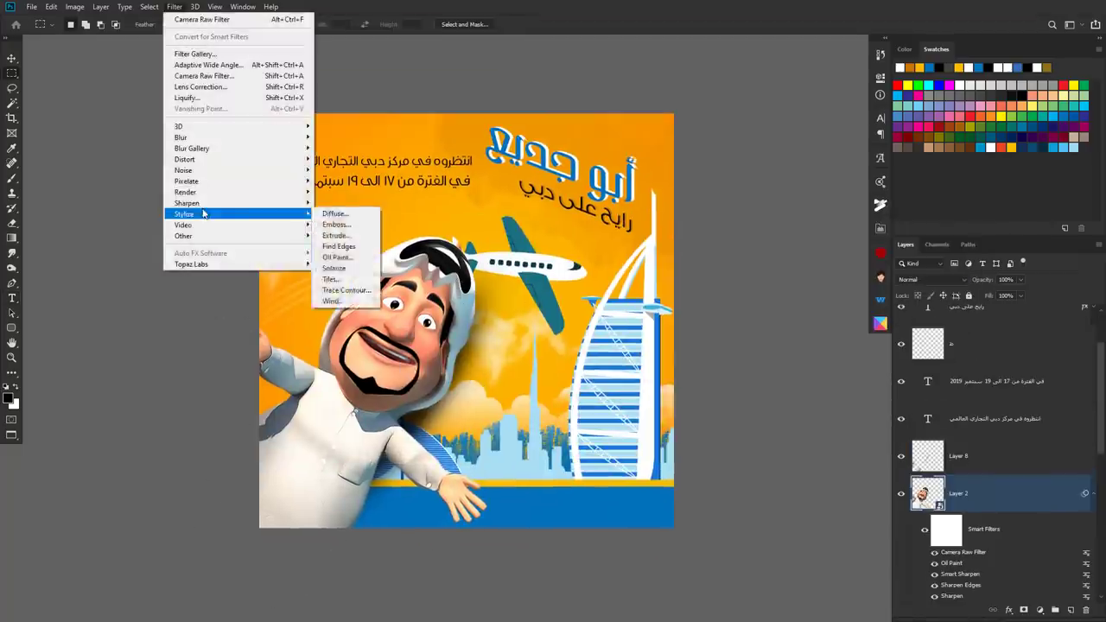
left_click(344, 275)
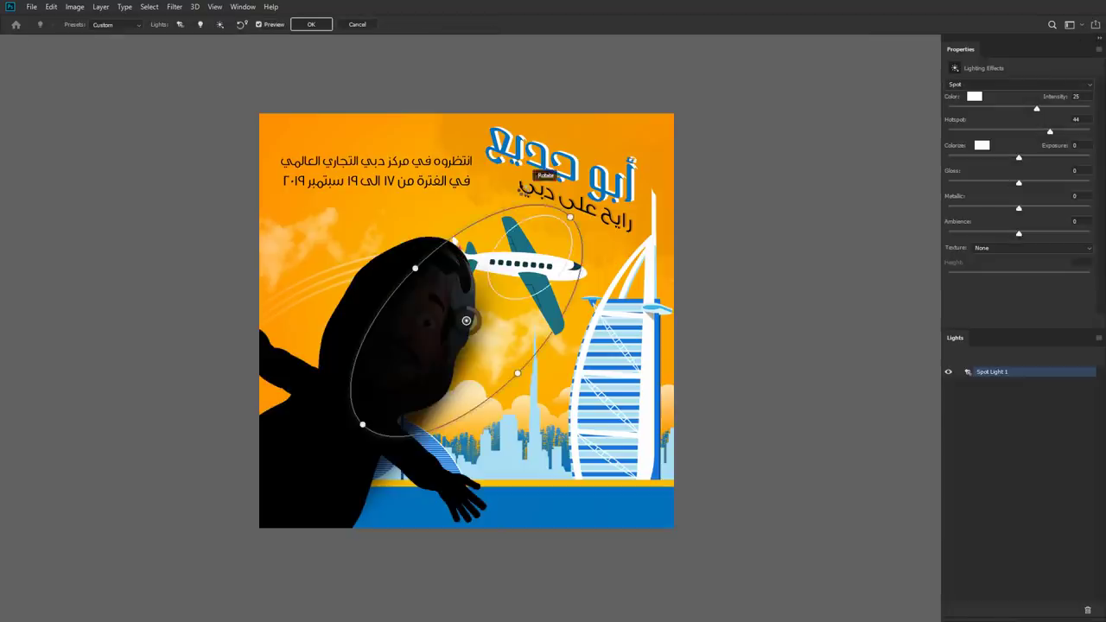
left_click_drag(334, 440, 467, 388)
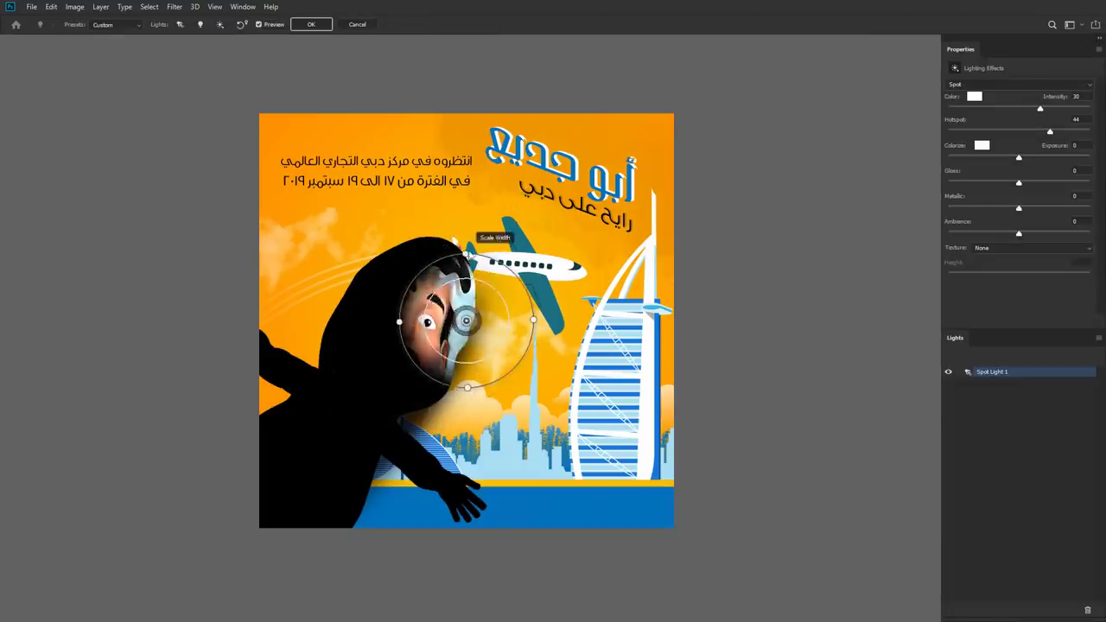
left_click_drag(467, 255, 220, 536)
left_click_drag(347, 378, 391, 337)
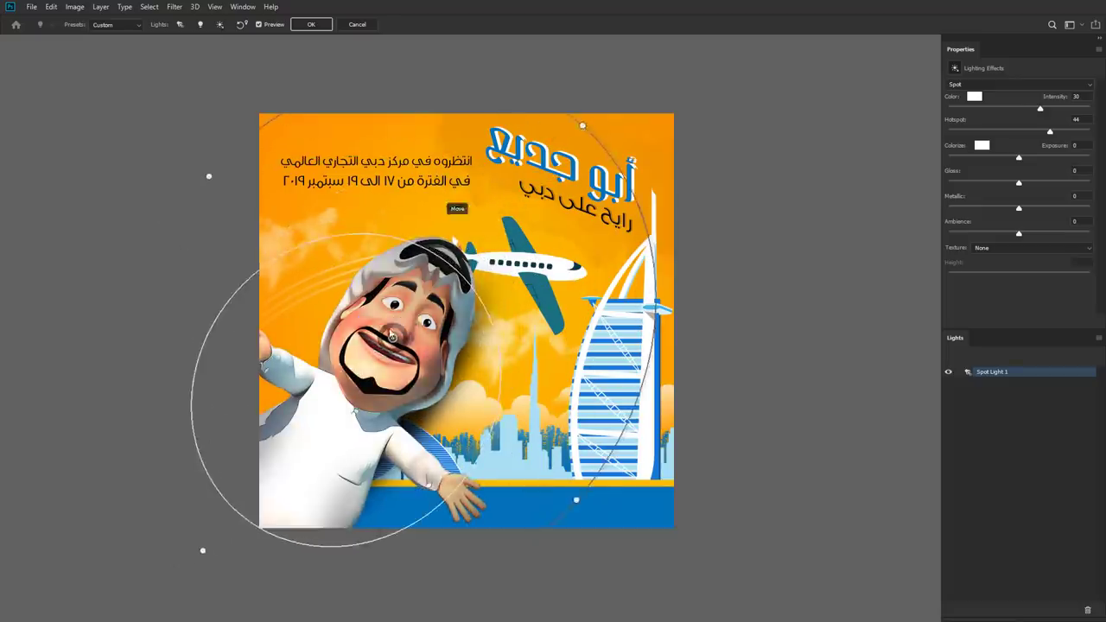
mouse_move(202, 551)
left_mouse_down()
mouse_move(234, 521)
mouse_move(224, 519)
left_mouse_up()
left_click_drag(392, 337, 480, 257)
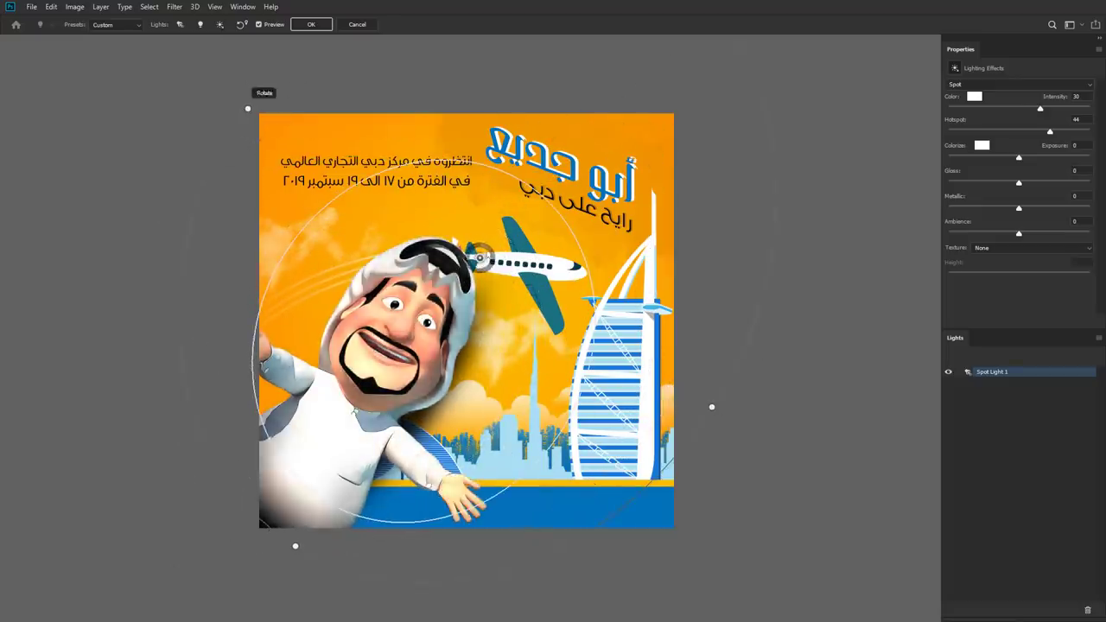
left_click_drag(295, 546, 254, 558)
key("Return")
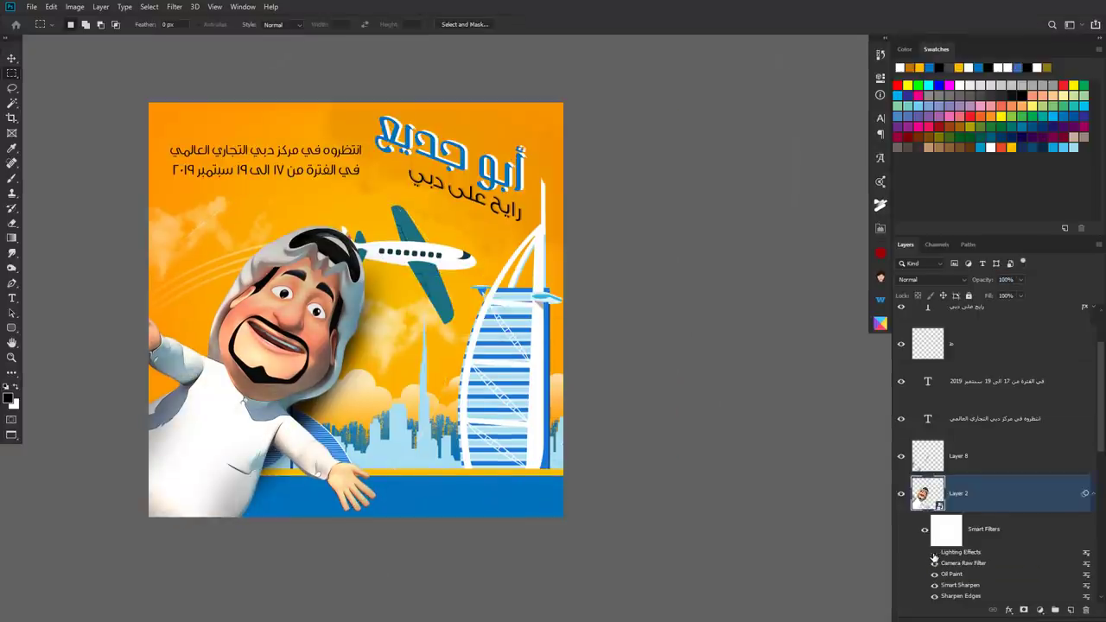
- Compare the lit and unlit character, then widen, rotate and nudge the spotlight and reapply
left_click(934, 553)
left_click(934, 554)
left_click(935, 553)
left_click(934, 552)
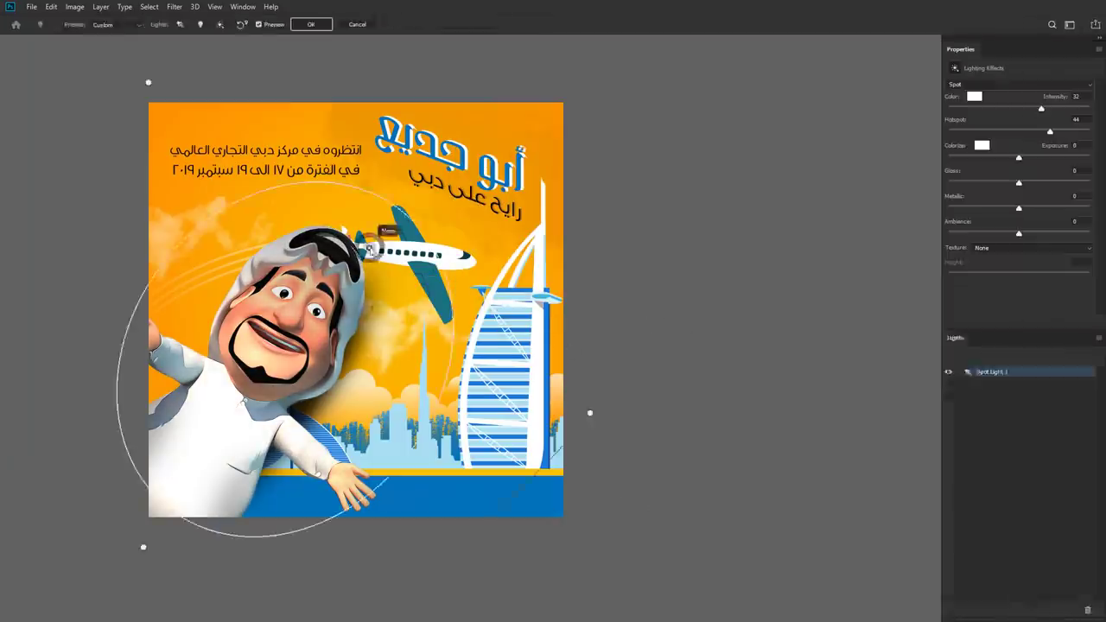
left_click_drag(223, 464, 130, 522)
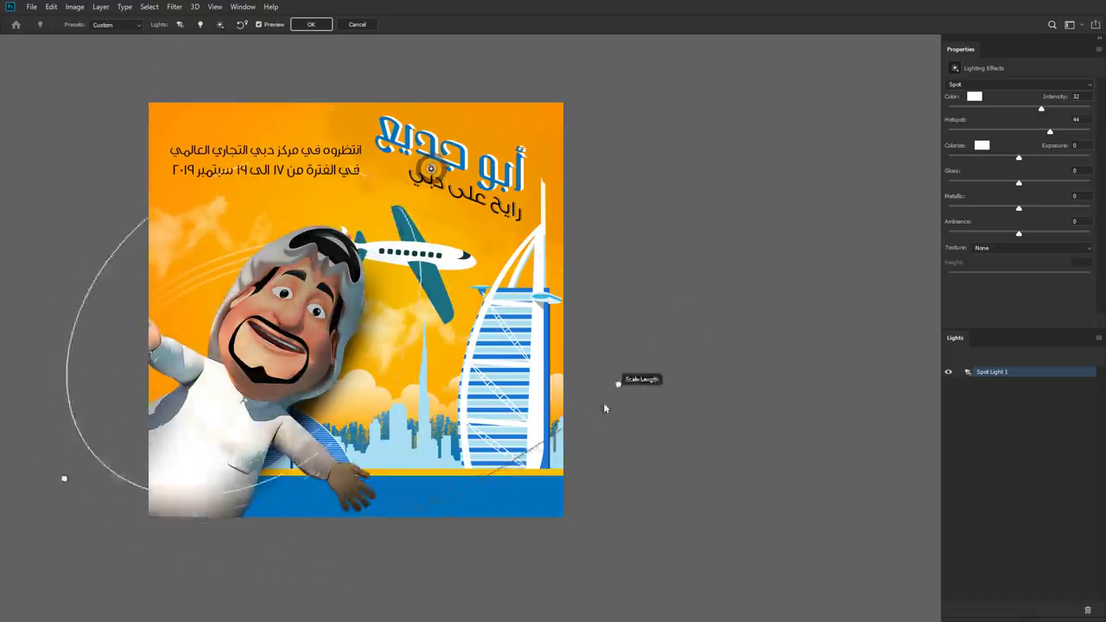
left_click_drag(643, 345, 615, 538)
left_click_drag(410, 252, 415, 243)
key("Return")
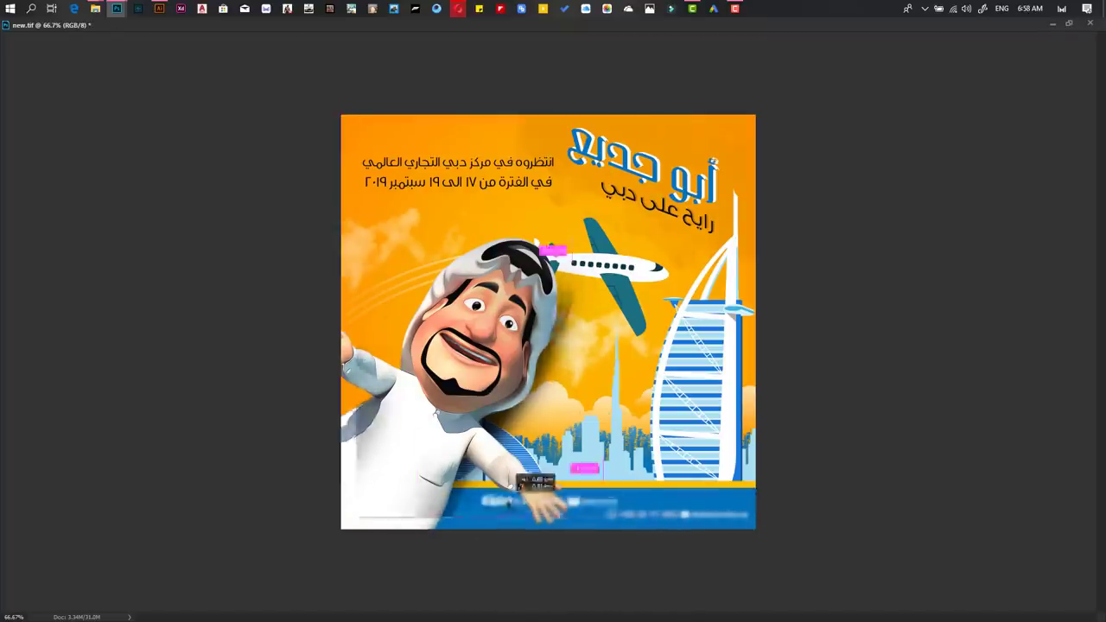
- Merge the visible layers for the logo and contact footer, and restore the full workspace view
key("ctrl+shift+e")
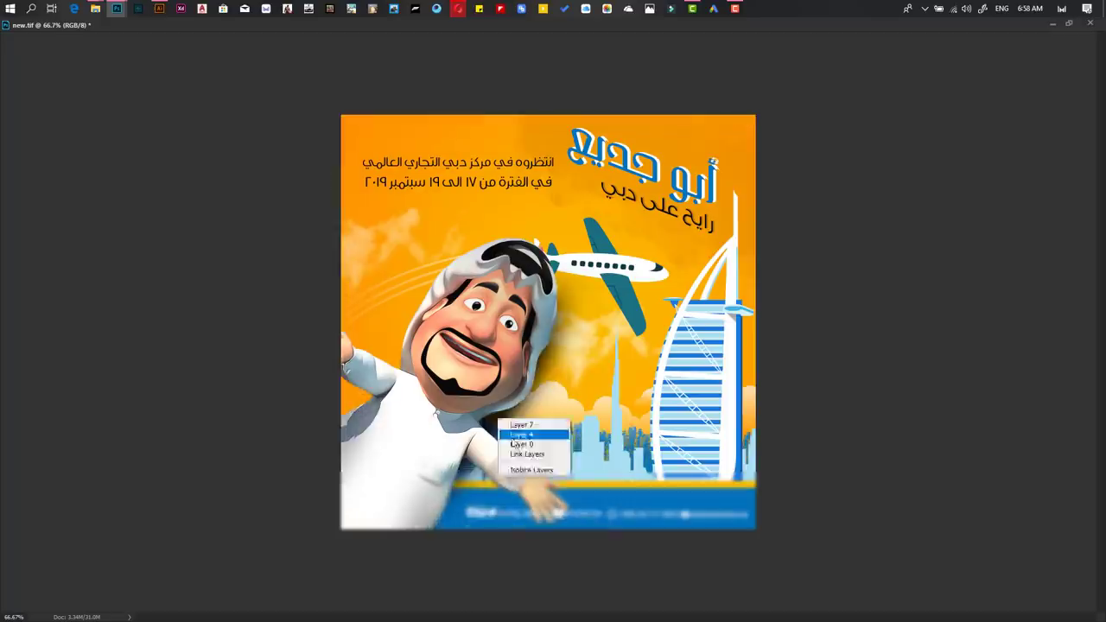
left_click(513, 437)
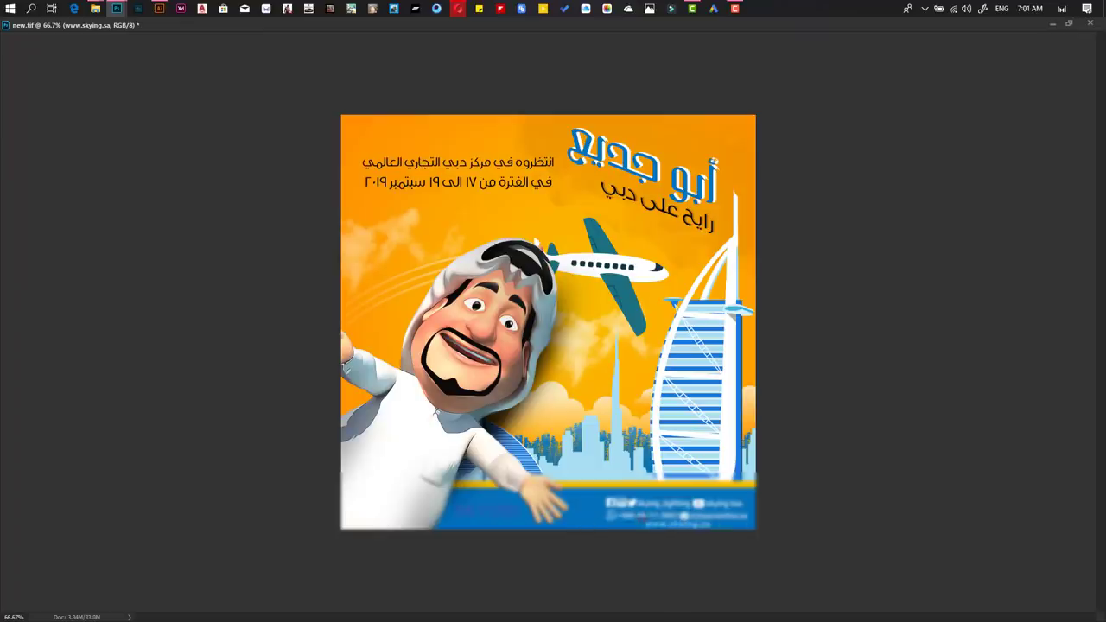
key("Tab")
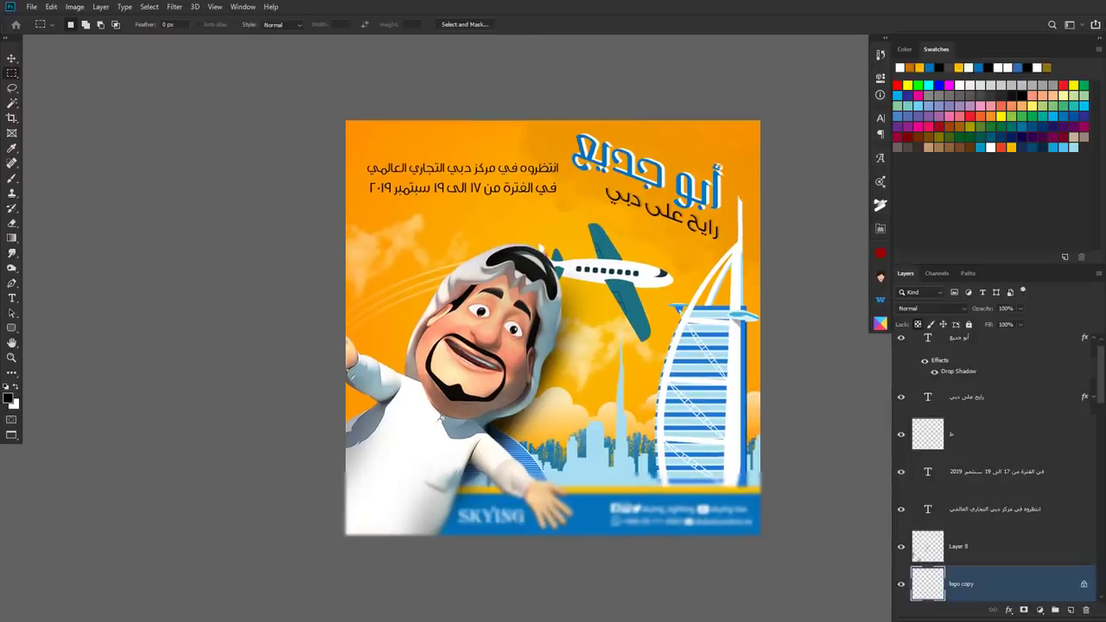
- Commit the resized logo strip in the footer and select the character layer
key("Return")
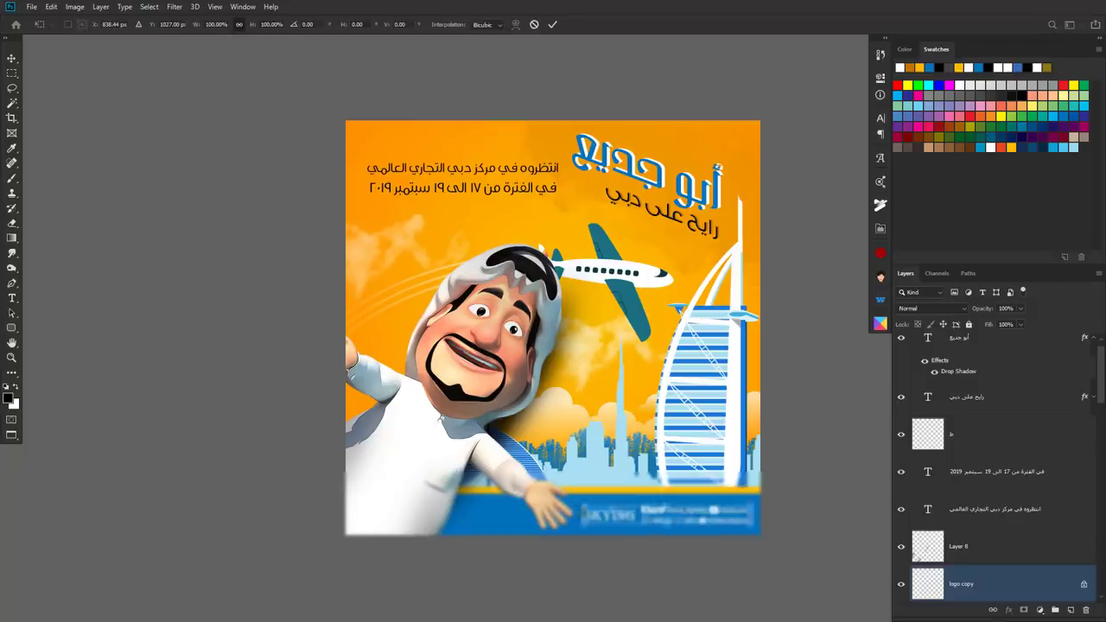
left_click_drag(669, 437, 570, 425)
left_click(410, 455, "ctrl")
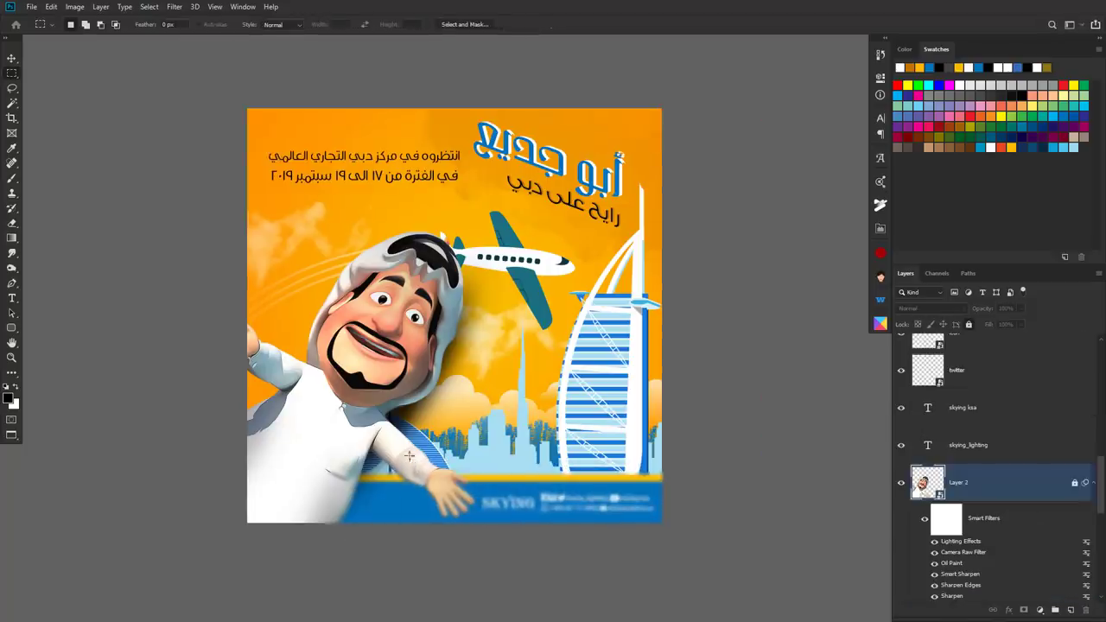
- Paint a soft black shadow on a new layer placed beneath the character
key("ctrl+shift+n")
key("Return")
key("b")
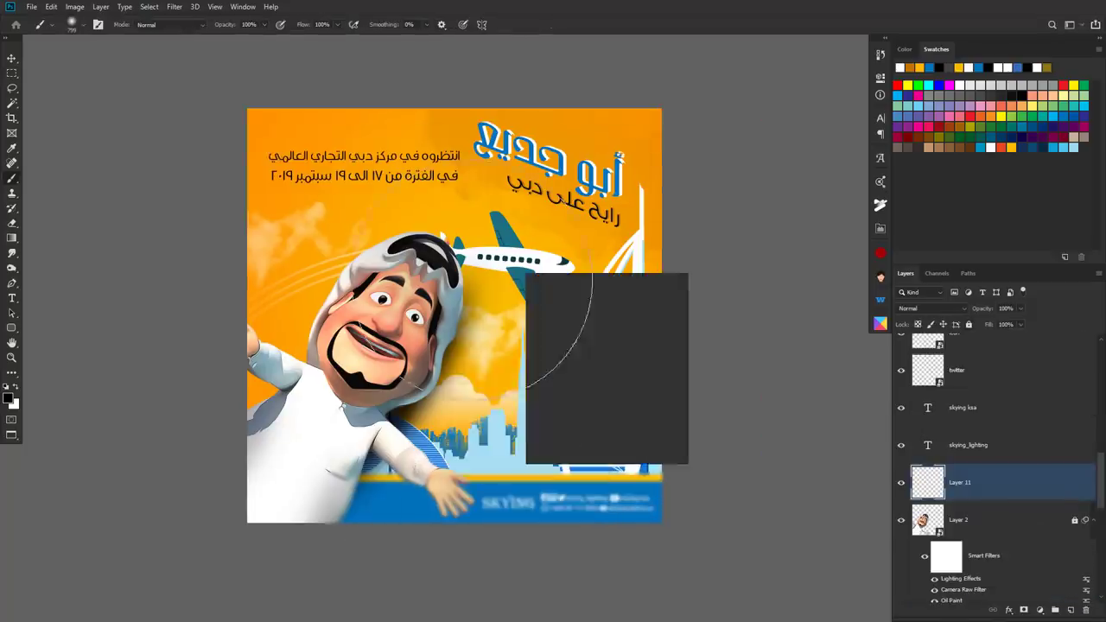
left_click_drag(415, 445, 535, 549)
key("ctrl+bracketleft")
key("ctrl+t")
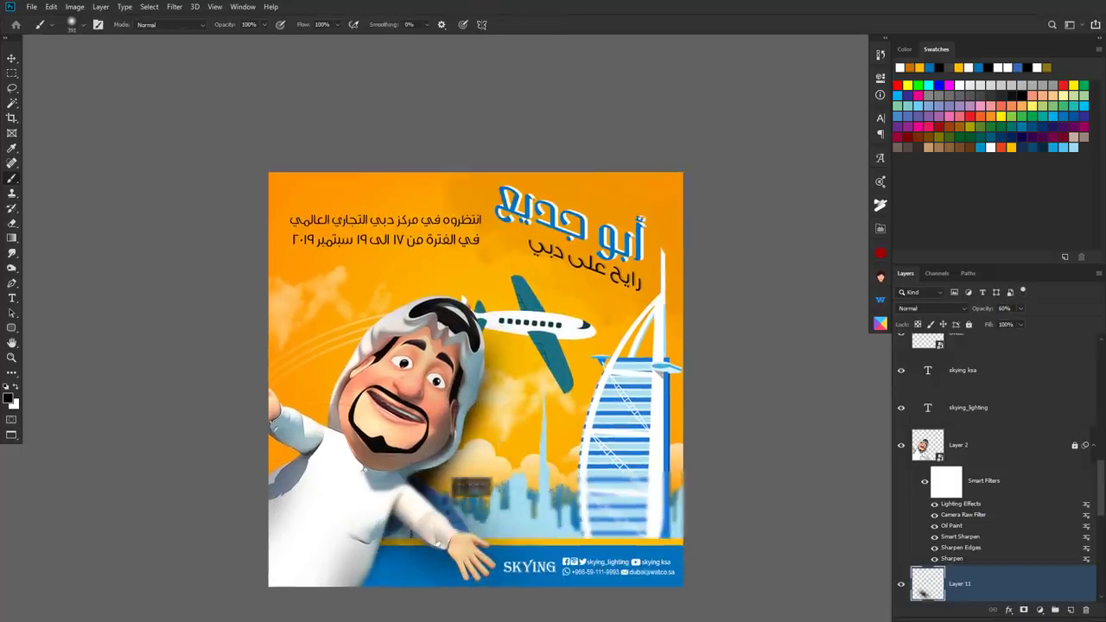
- Rotate the copied shadow into place behind the character
key("ctrl+t")
left_click_drag(130, 571, 164, 541)
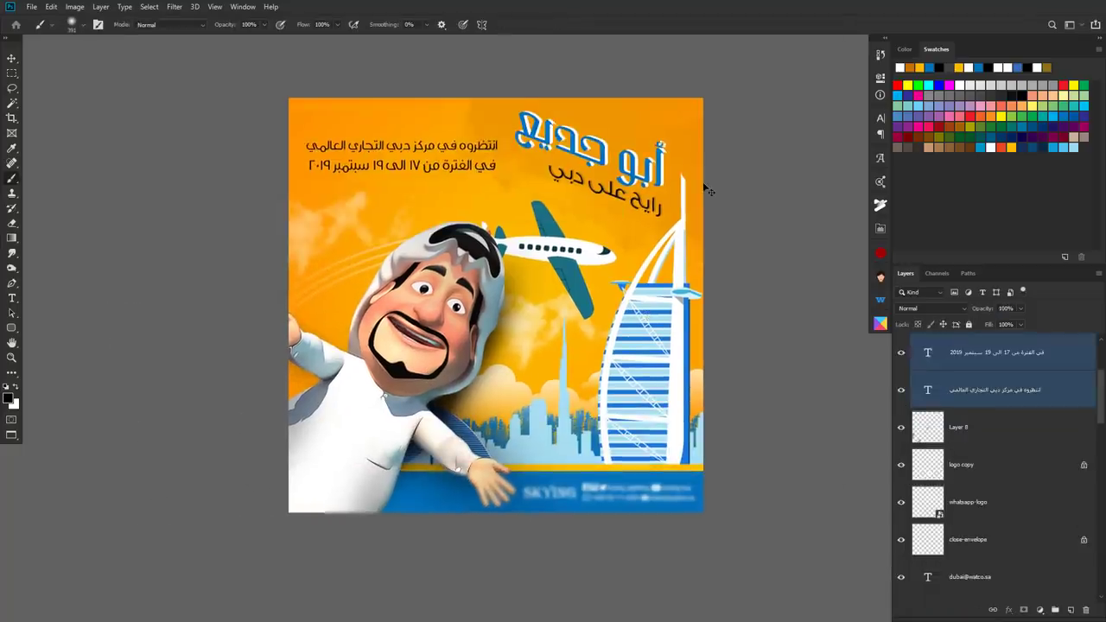
key("ctrl+alt+shift+s")
- Save the poster as PNG 'new png' in the Social folder
left_click(648, 471)
double_click(338, 123)
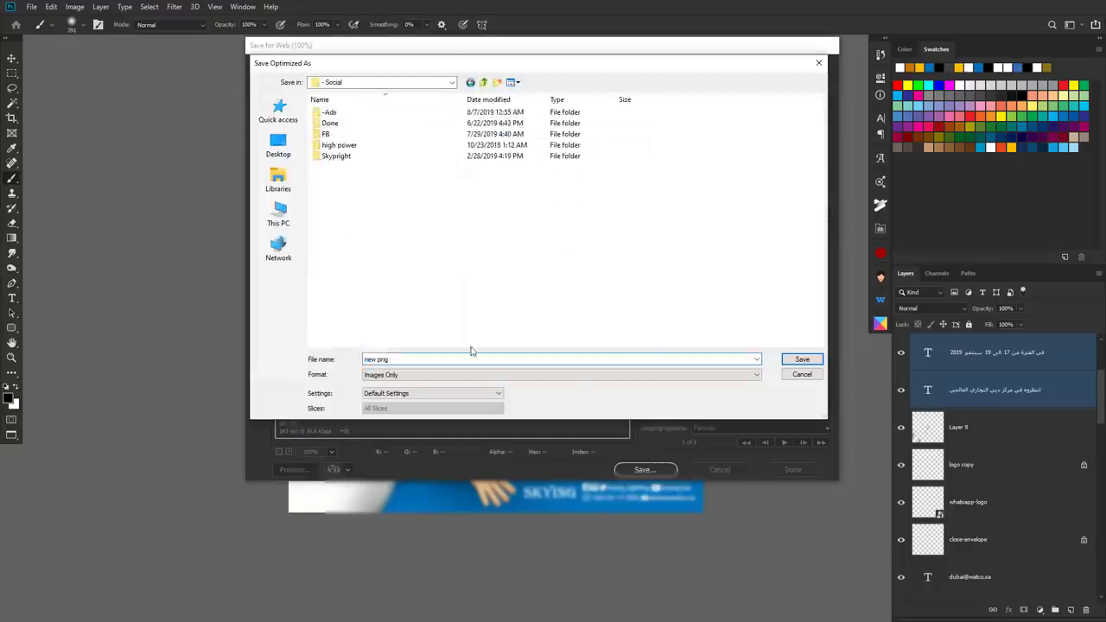
key("Return")
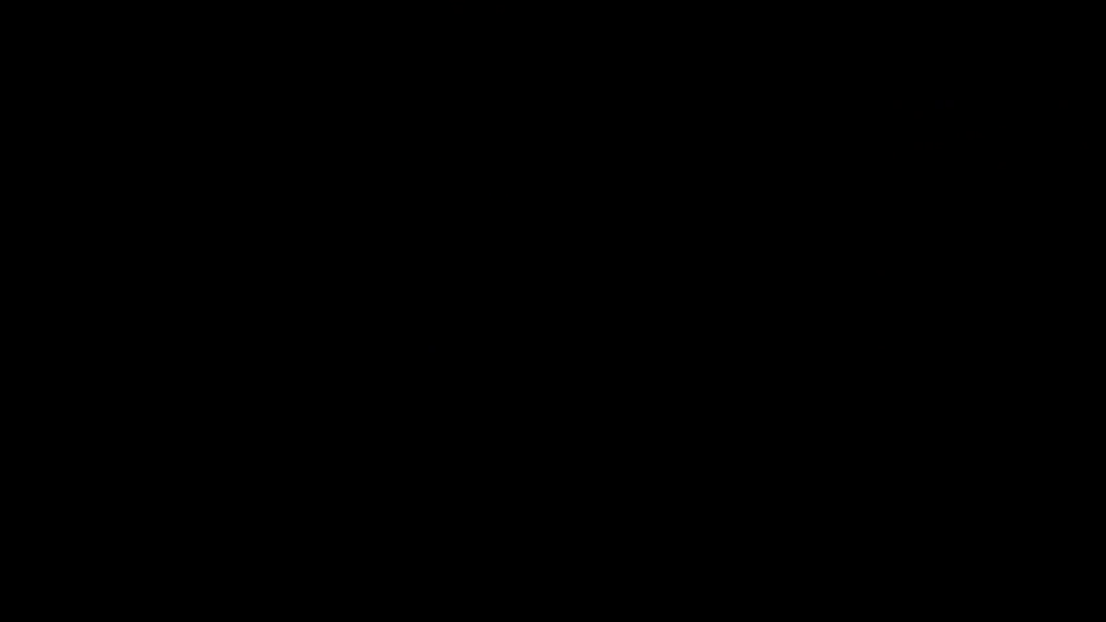